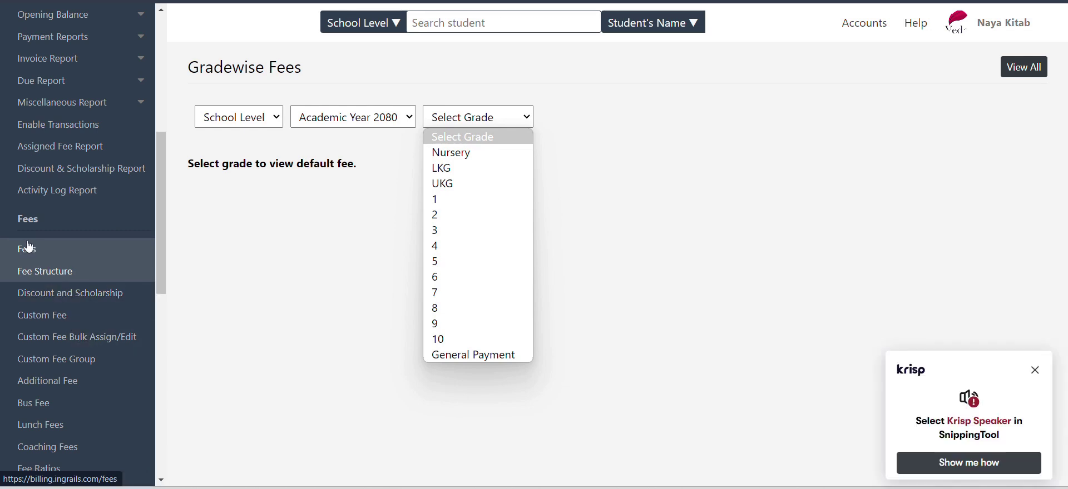
Step: Open the Fees page and set the creation form to create a fee group
{"action": "left_click", "coordinate": [20, 220]}
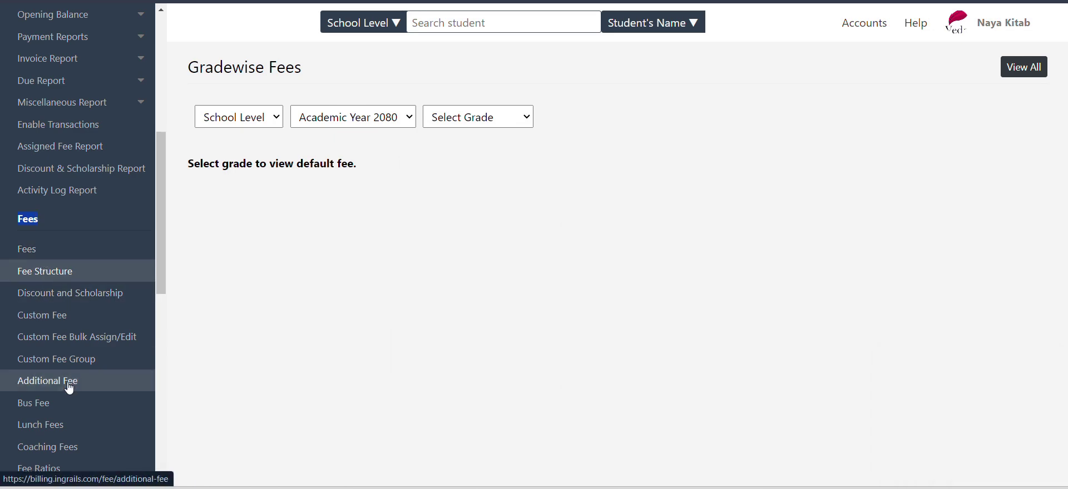
{"action": "left_click", "coordinate": [36, 255]}
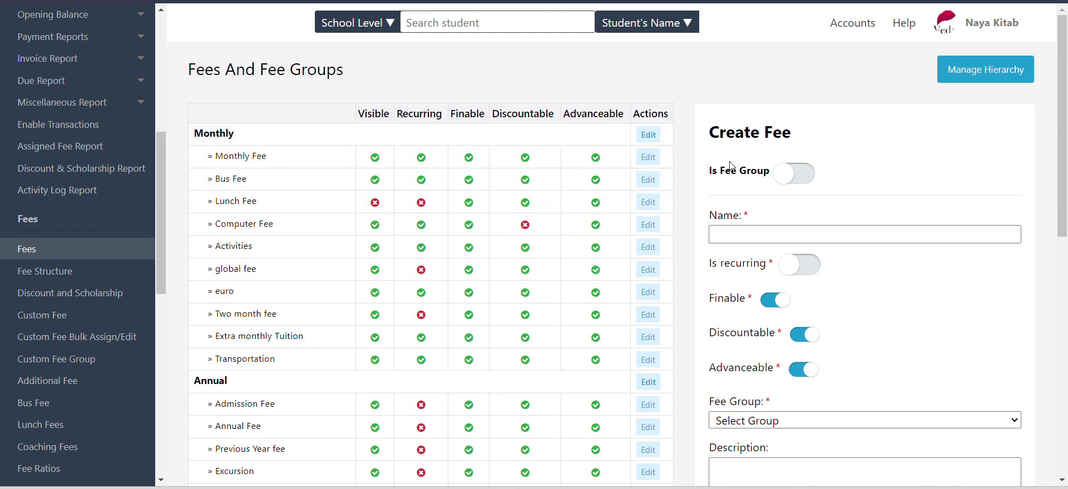
{"action": "left_click", "coordinate": [804, 177]}
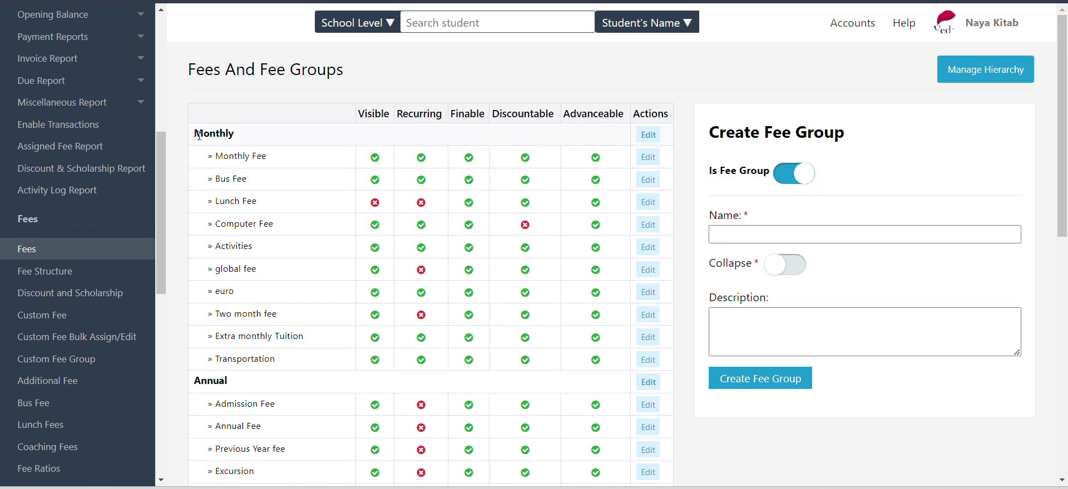
Step: Examine the existing Monthly and Annual fee groups, the fees listed under Monthly, and the new group's Name field
{"action": "left_click_drag", "start_coordinate": [195, 138], "coordinate": [238, 138]}
{"action": "left_click_drag", "start_coordinate": [196, 387], "coordinate": [255, 386]}
{"action": "left_click", "coordinate": [198, 231]}
{"action": "left_click", "coordinate": [745, 238]}
{"action": "left_click", "coordinate": [785, 201]}
{"action": "left_click", "coordinate": [768, 234]}
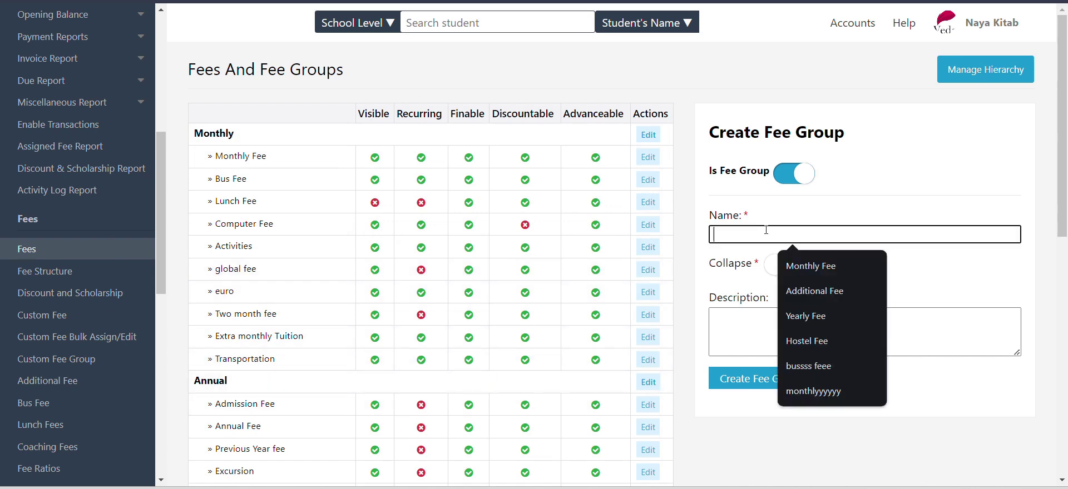
{"action": "left_click", "coordinate": [890, 188]}
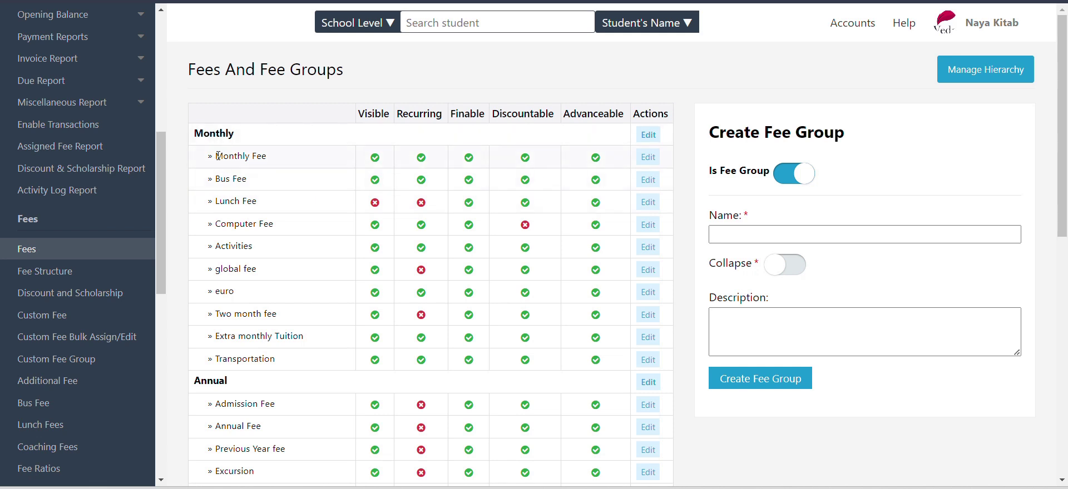
{"action": "left_click_drag", "start_coordinate": [194, 140], "coordinate": [243, 140]}
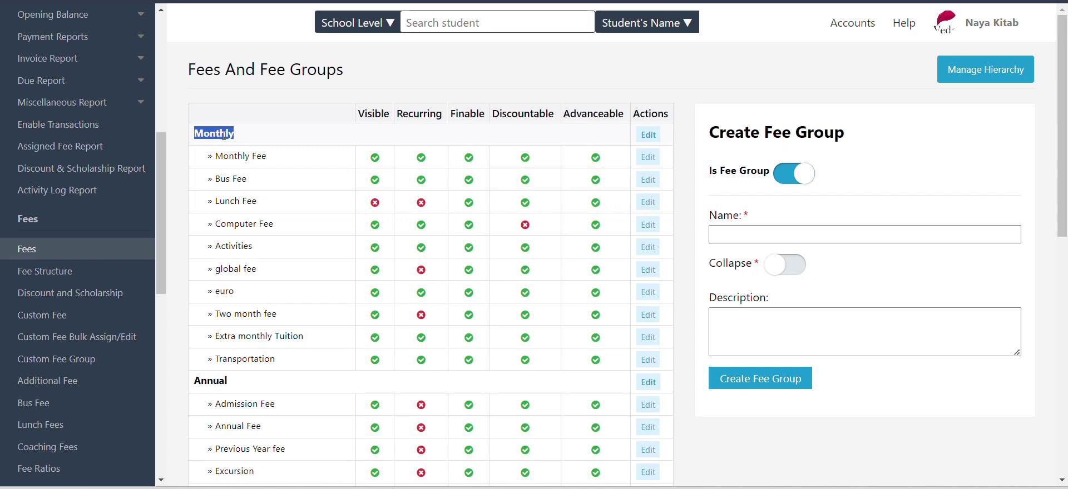
{"action": "left_click", "coordinate": [224, 136]}
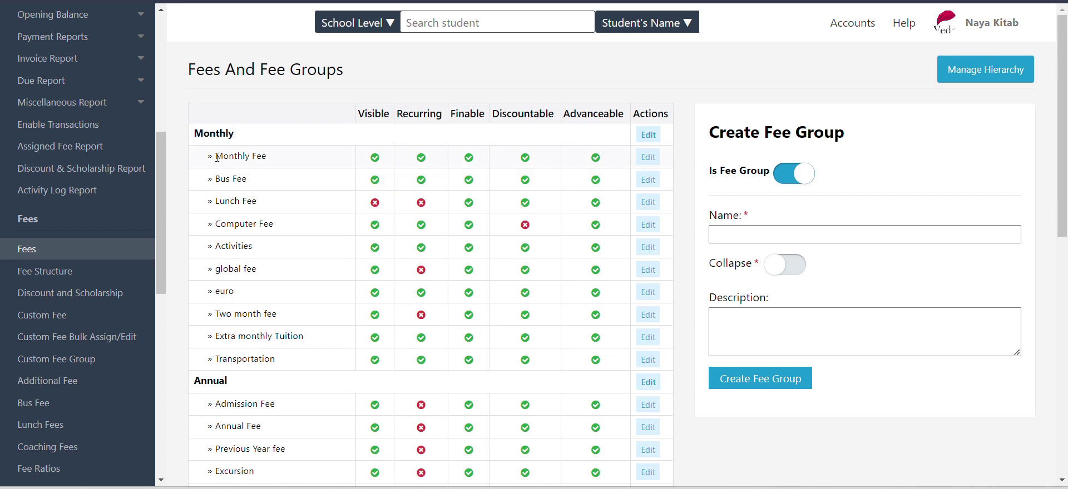
{"action": "left_click_drag", "start_coordinate": [217, 156], "coordinate": [295, 227]}
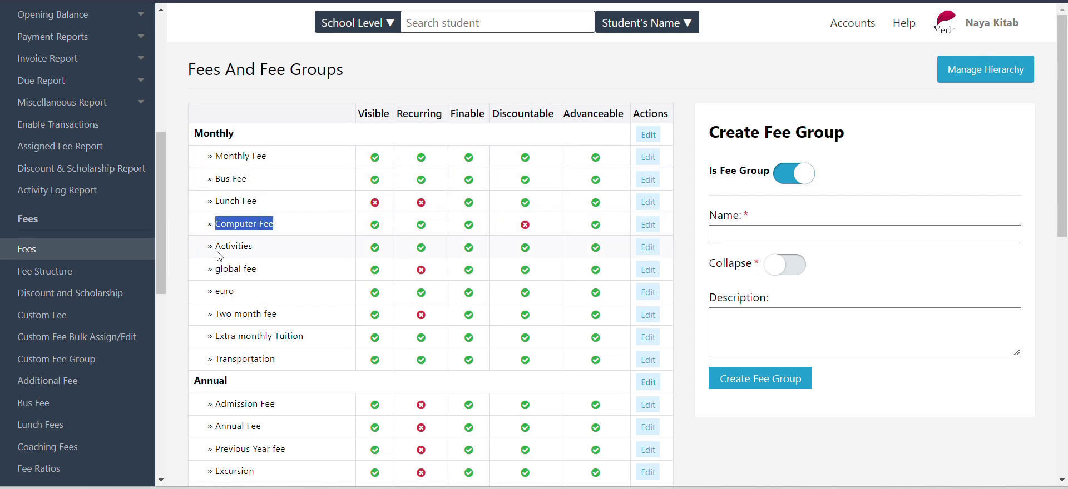
{"action": "left_click_drag", "start_coordinate": [219, 256], "coordinate": [265, 246]}
{"action": "left_click", "coordinate": [263, 248]}
Step: Turn on Collapse for the new fee group and review the fees in the Monthly group
{"action": "left_click", "coordinate": [800, 268]}
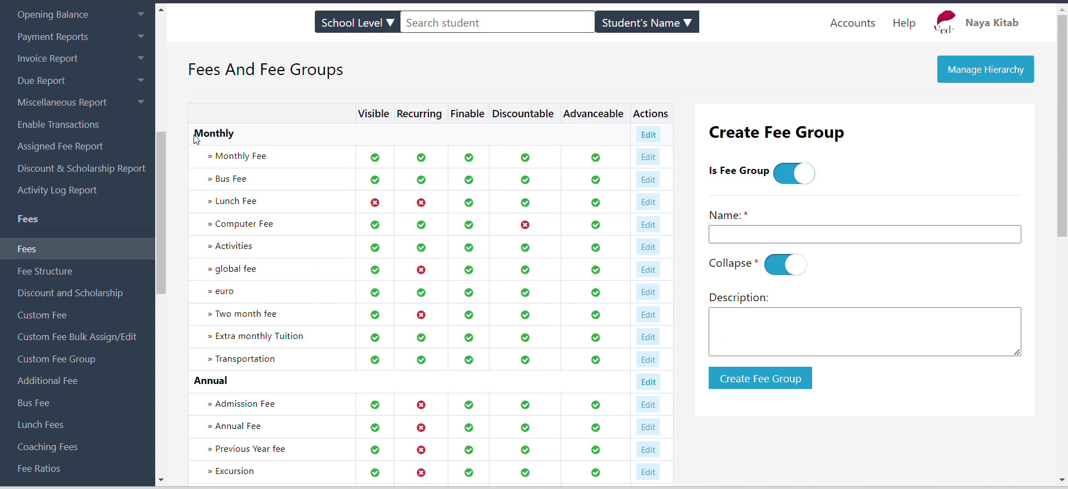
{"action": "left_click_drag", "start_coordinate": [195, 139], "coordinate": [238, 139]}
{"action": "left_click_drag", "start_coordinate": [216, 156], "coordinate": [272, 204]}
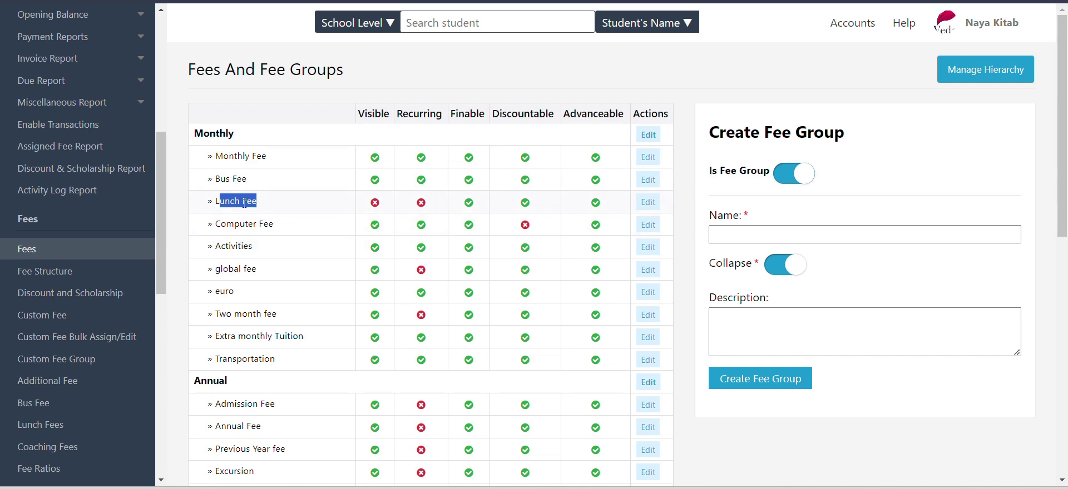
{"action": "left_click", "coordinate": [244, 204]}
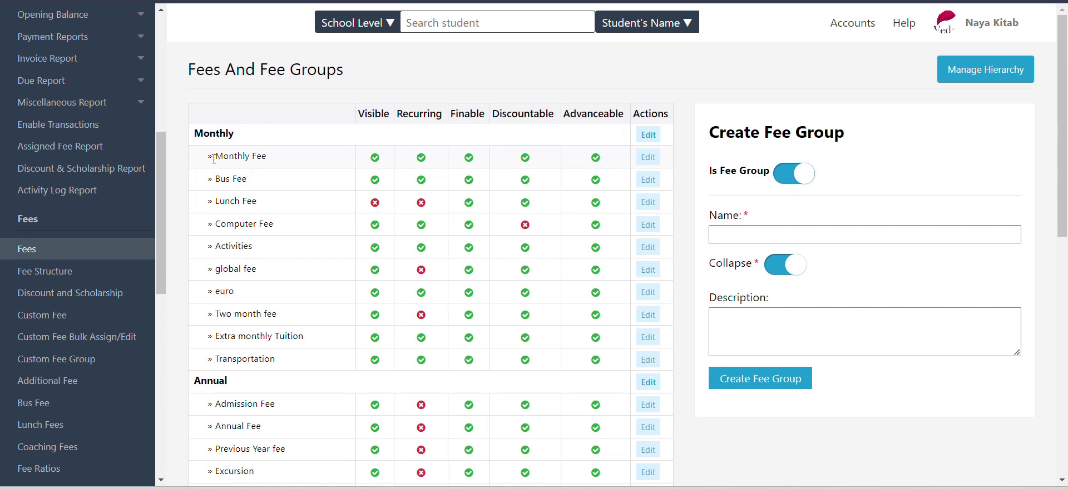
{"action": "left_click_drag", "start_coordinate": [213, 155], "coordinate": [273, 158]}
{"action": "left_click_drag", "start_coordinate": [215, 181], "coordinate": [248, 179]}
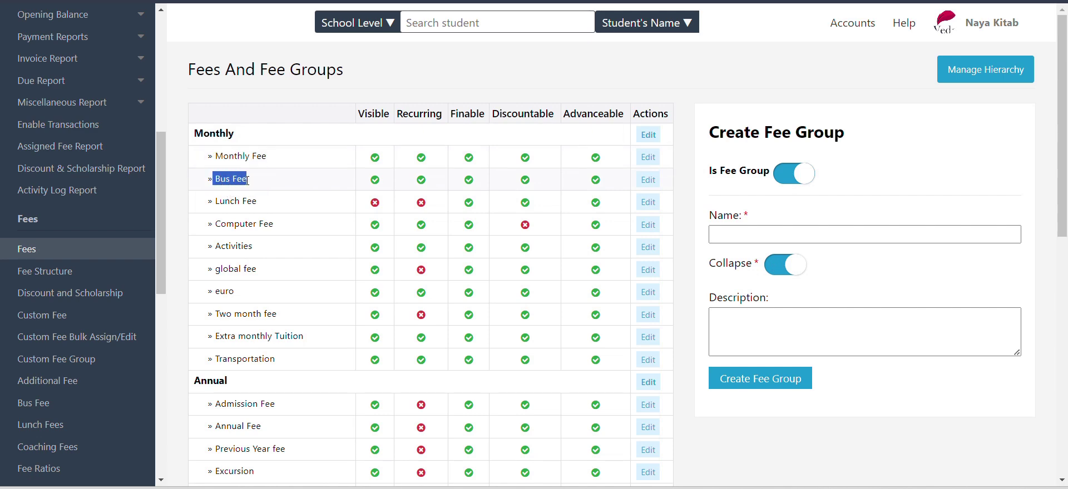
{"action": "left_click", "coordinate": [248, 180]}
Step: Set the creation form back to a single fee and review Monthly Fee, Bus Fee and Lunch Fee as naming examples
{"action": "left_click", "coordinate": [786, 181]}
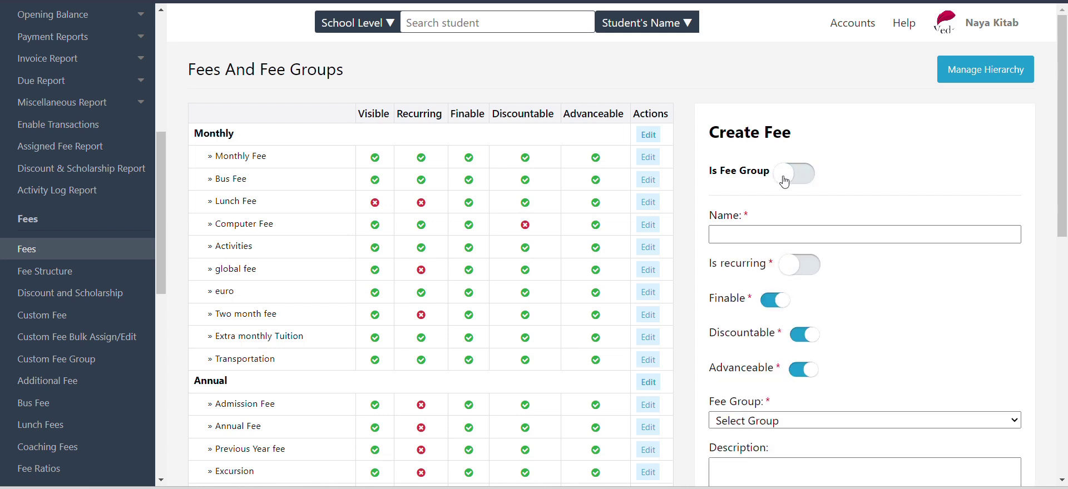
{"action": "left_click", "coordinate": [739, 236]}
{"action": "left_click", "coordinate": [740, 236]}
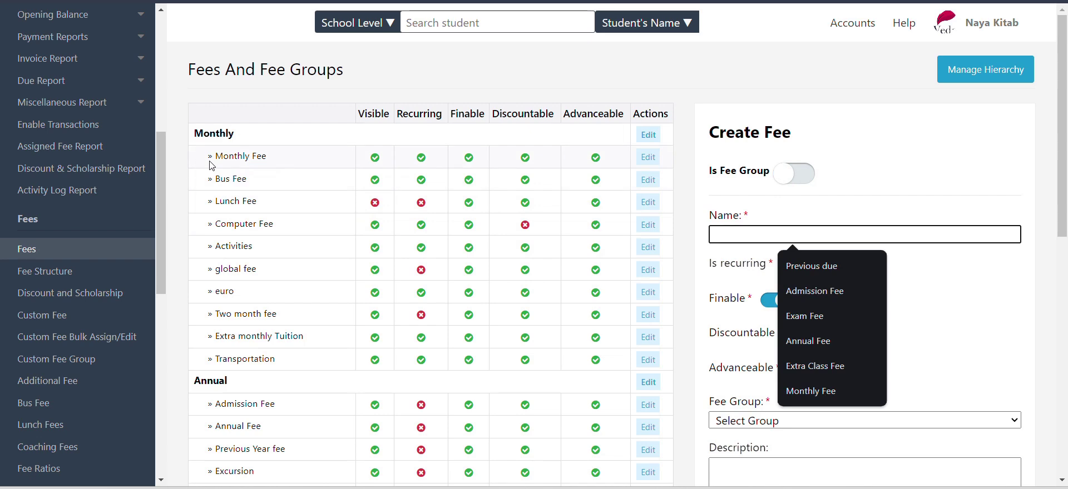
{"action": "left_click_drag", "start_coordinate": [210, 156], "coordinate": [269, 157]}
{"action": "left_click", "coordinate": [723, 234]}
{"action": "left_click_drag", "start_coordinate": [211, 178], "coordinate": [267, 186]}
{"action": "left_click", "coordinate": [723, 234]}
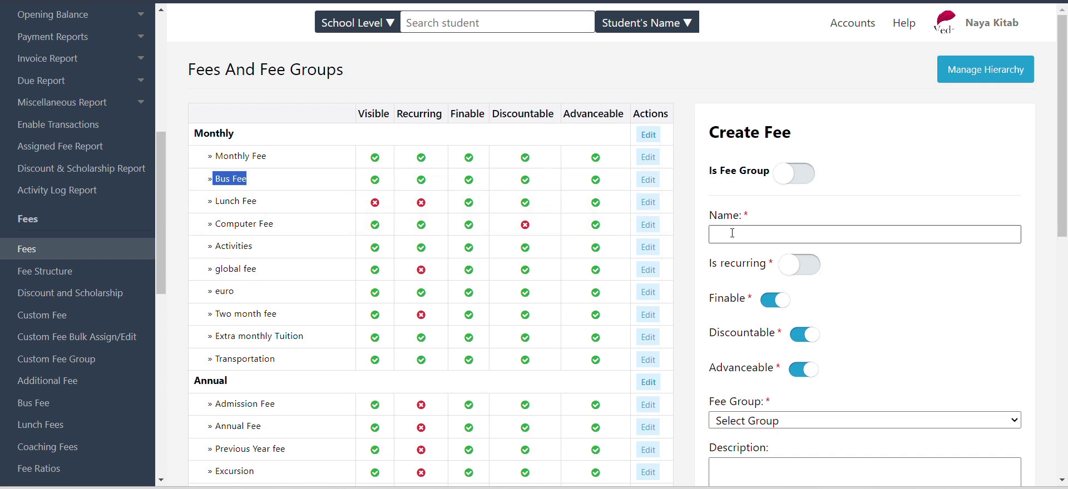
{"action": "left_click_drag", "start_coordinate": [210, 205], "coordinate": [301, 207]}
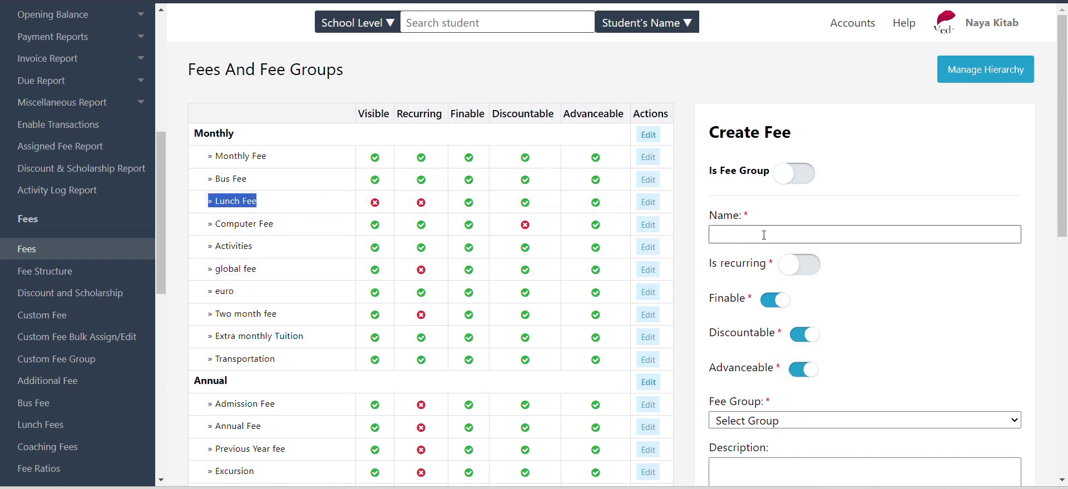
{"action": "left_click", "coordinate": [763, 237]}
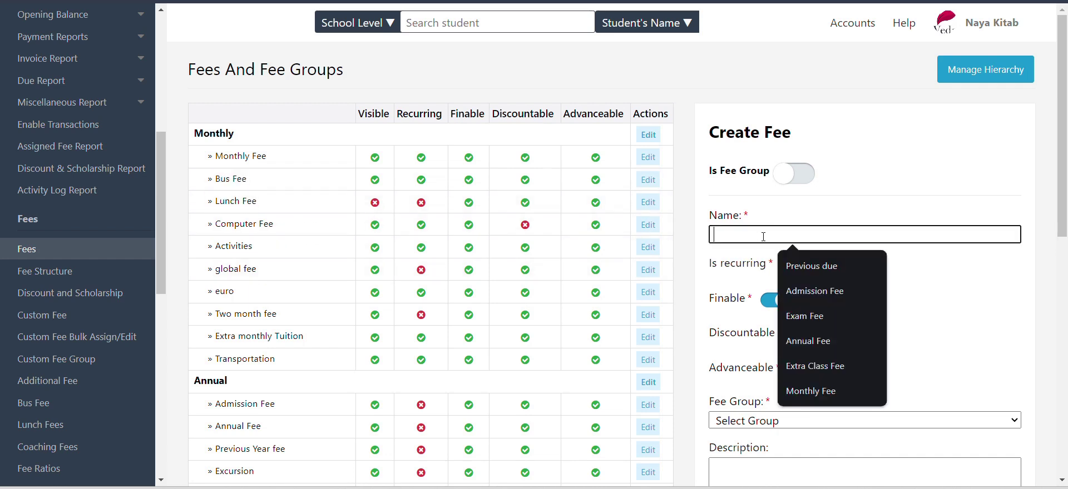
{"action": "left_click", "coordinate": [779, 211]}
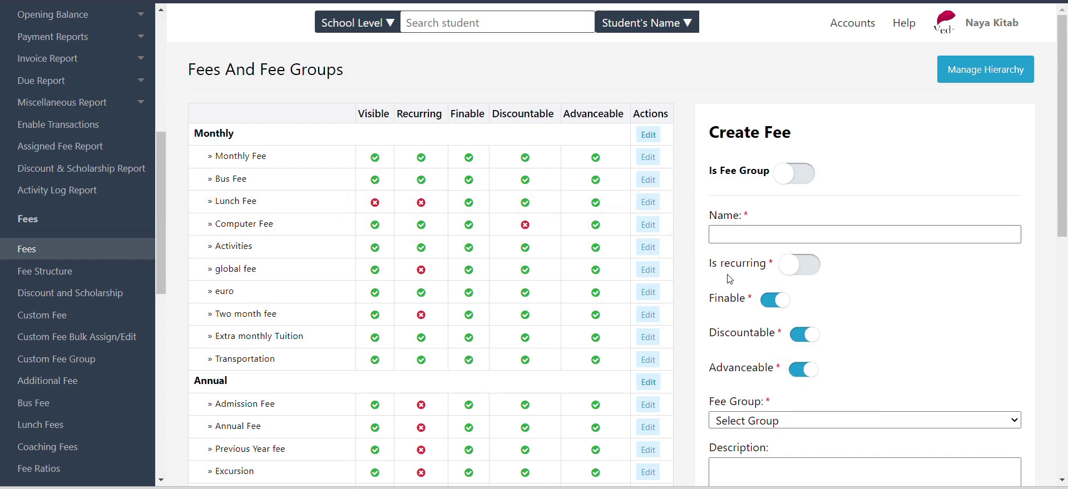
Step: Turn on the Is recurring option for the new fee
{"action": "left_click_drag", "start_coordinate": [708, 270], "coordinate": [761, 265]}
{"action": "left_click", "coordinate": [761, 266]}
{"action": "triple_click", "coordinate": [740, 269]}
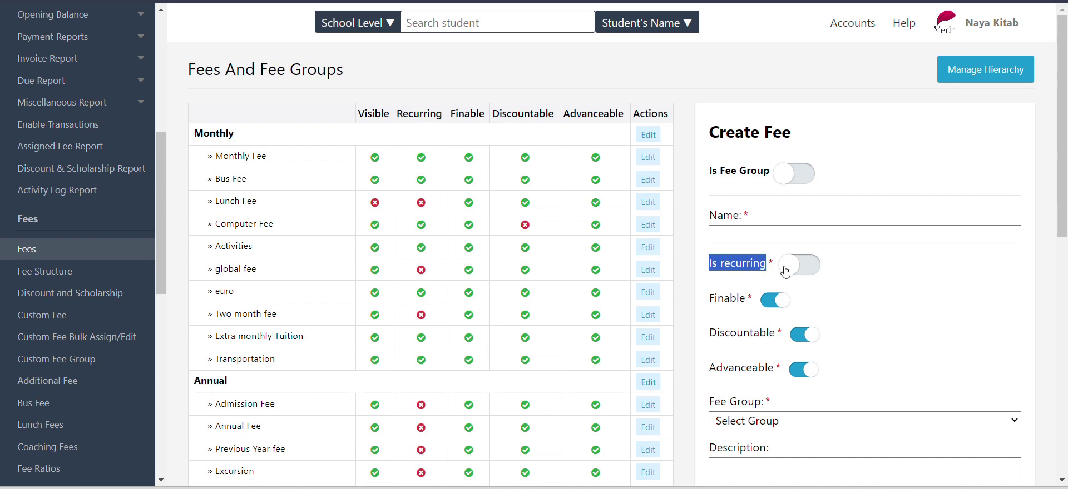
{"action": "left_click", "coordinate": [733, 265]}
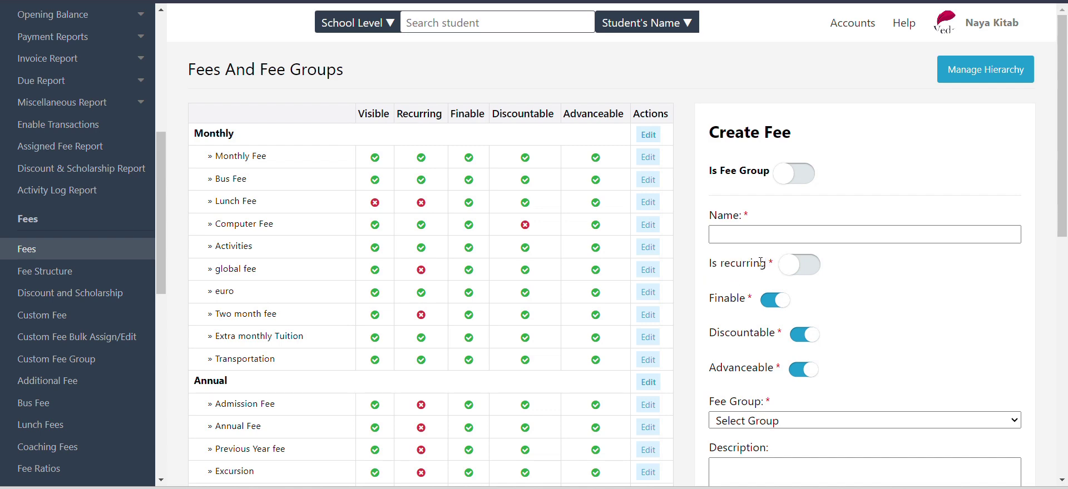
{"action": "left_click", "coordinate": [809, 269]}
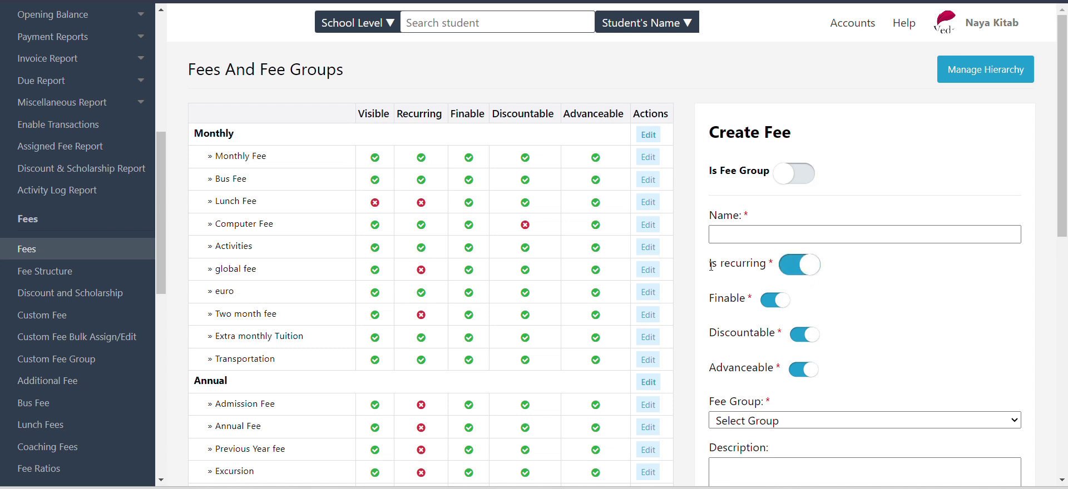
{"action": "left_click_drag", "start_coordinate": [712, 267], "coordinate": [766, 266]}
{"action": "left_click", "coordinate": [755, 264]}
{"action": "triple_click", "coordinate": [755, 264]}
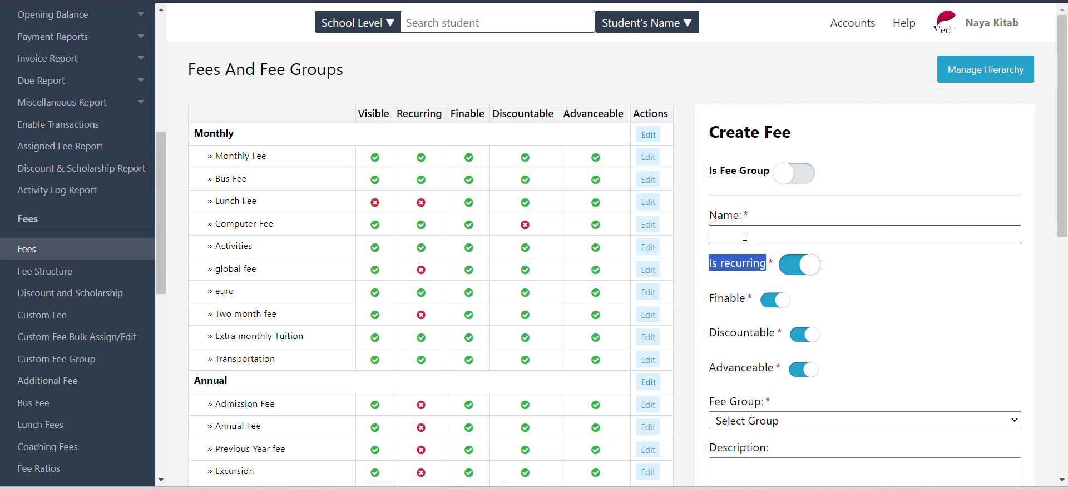
{"action": "left_click", "coordinate": [771, 269]}
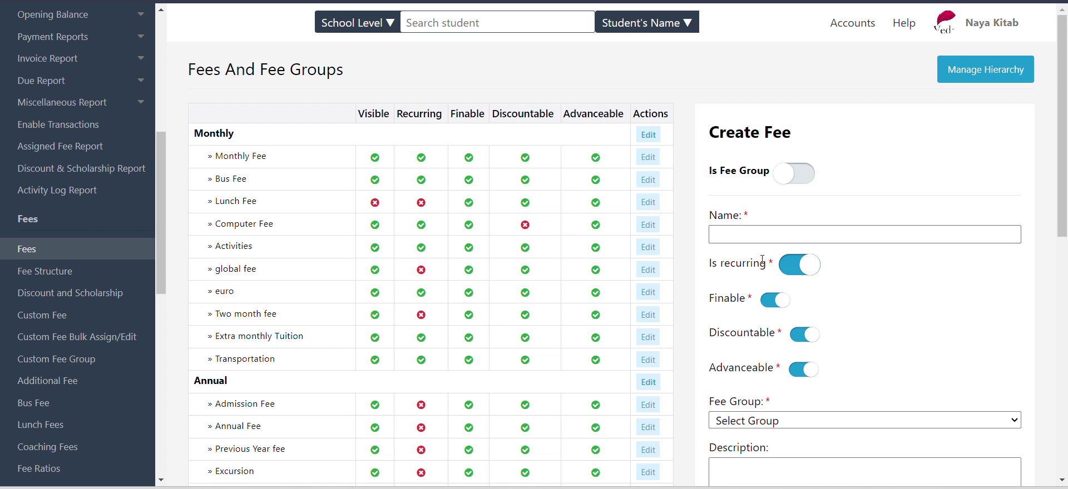
{"action": "left_click", "coordinate": [799, 269]}
{"action": "left_click", "coordinate": [799, 270]}
Step: Name the new fee "Exam Fee" and turn off its Is recurring option
{"action": "left_click", "coordinate": [755, 238]}
{"action": "type", "text": "Exa"}
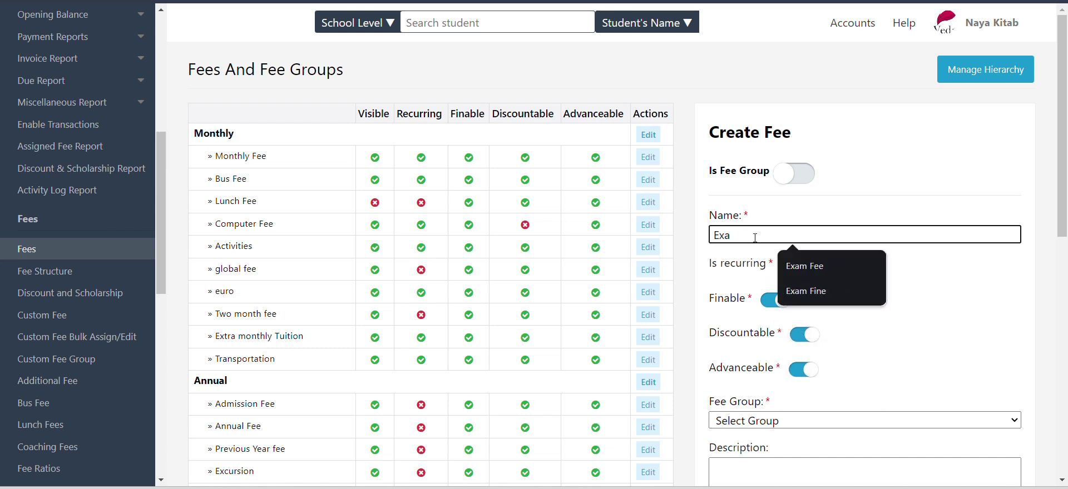
{"action": "type", "text": "m Fee"}
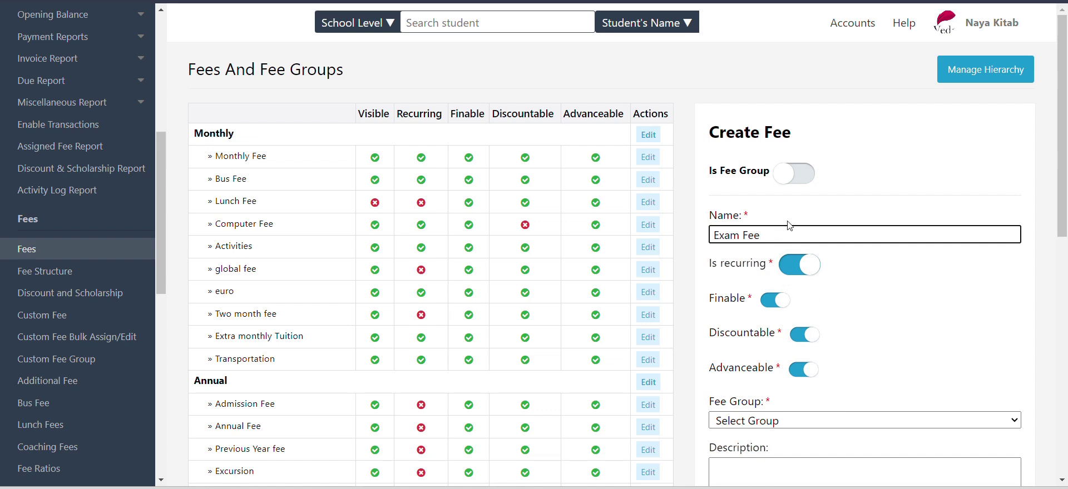
{"action": "left_click", "coordinate": [797, 268]}
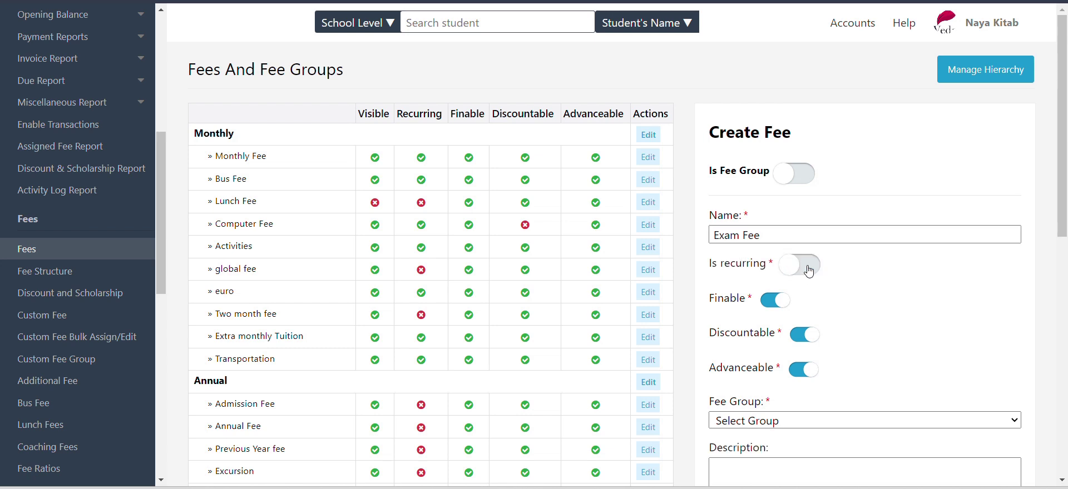
{"action": "left_click", "coordinate": [739, 235]}
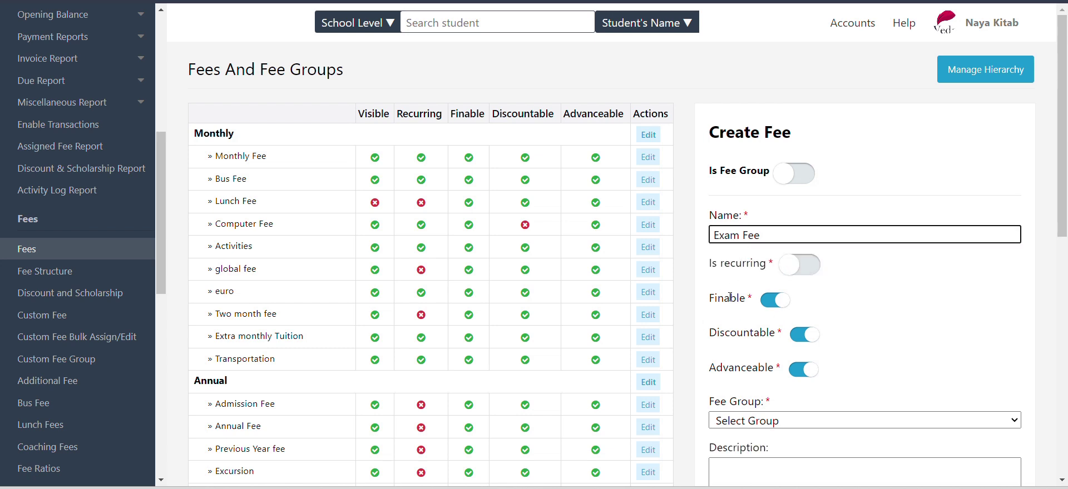
Step: Turn off the Finable option for the new exam fee
{"action": "left_click", "coordinate": [776, 301]}
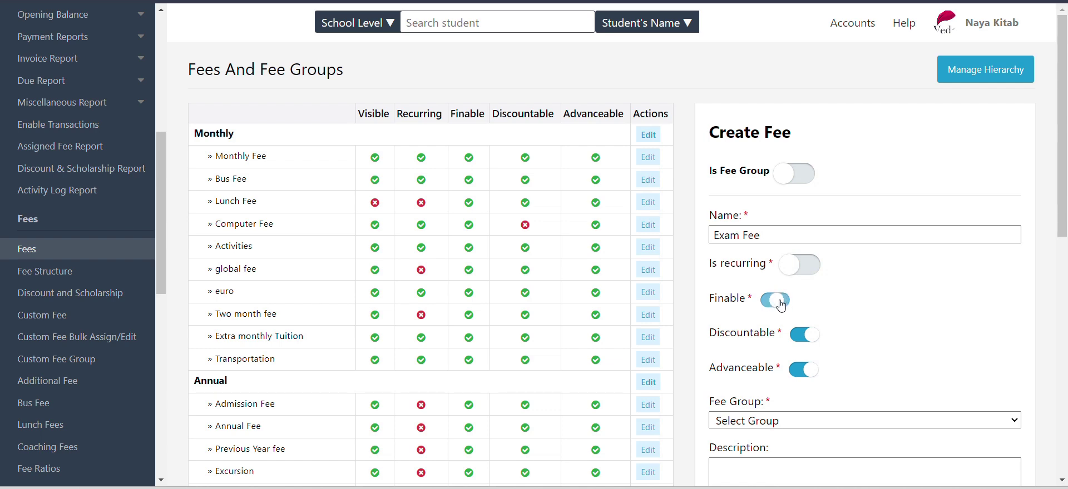
{"action": "left_click", "coordinate": [777, 301]}
{"action": "left_click", "coordinate": [778, 301]}
{"action": "double_click", "coordinate": [715, 368]}
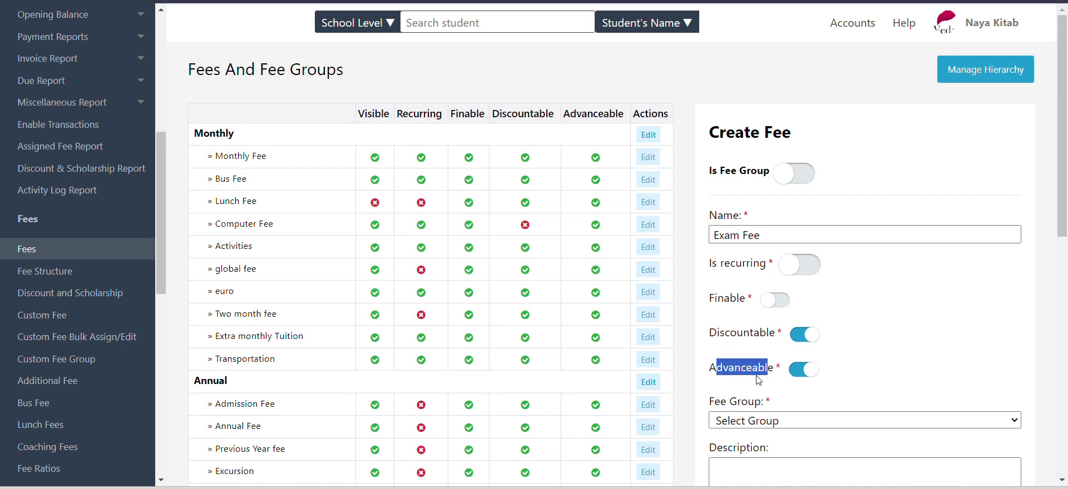
{"action": "left_click", "coordinate": [725, 236]}
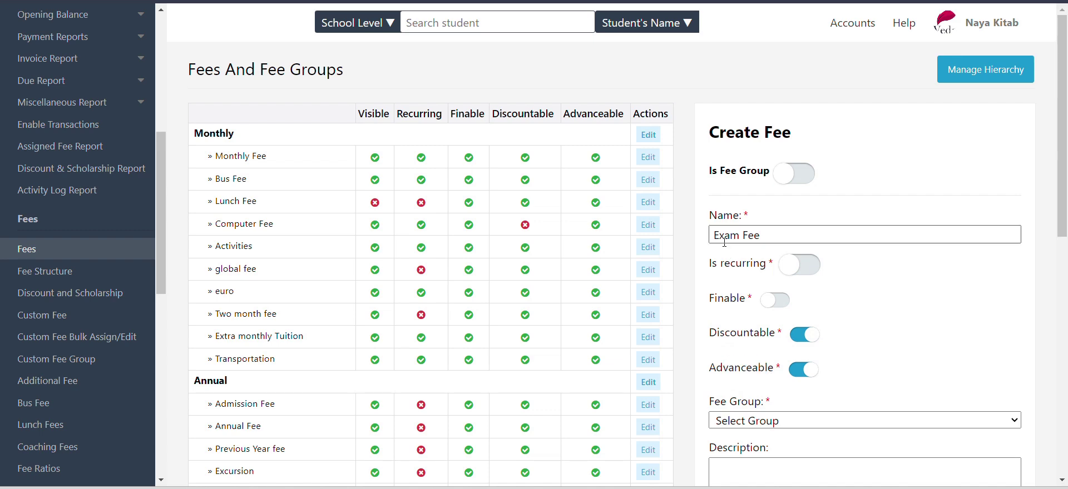
{"action": "double_click", "coordinate": [723, 370]}
{"action": "left_click", "coordinate": [709, 373]}
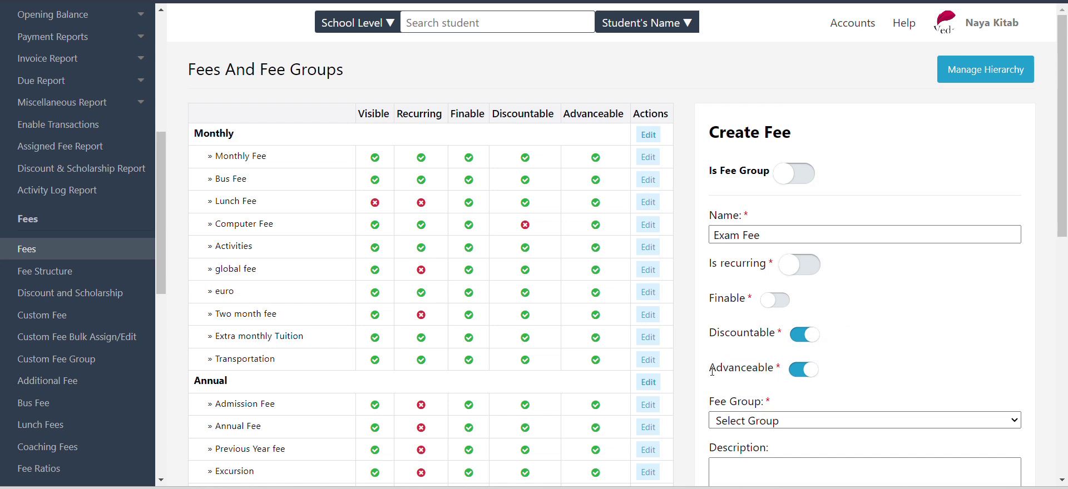
{"action": "double_click", "coordinate": [713, 369]}
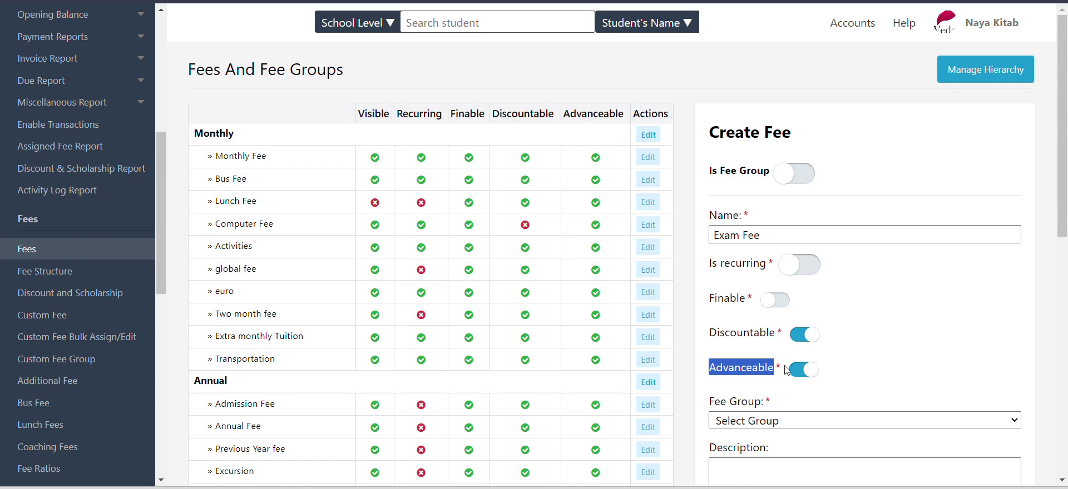
{"action": "left_click", "coordinate": [759, 379]}
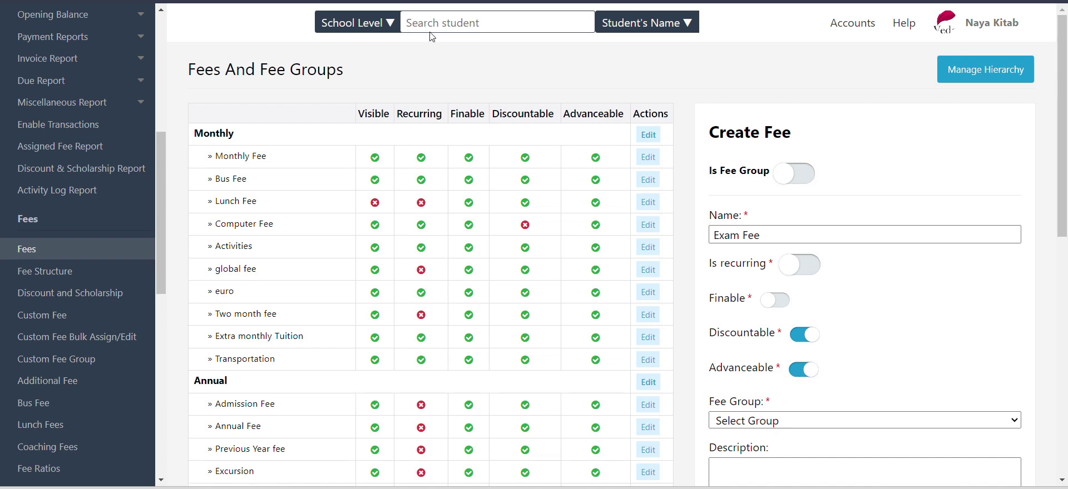
Step: Assign the new Exam fee to the Monthly fee group and create it, confirming the submission
{"action": "scroll", "coordinate": [578, 42], "scroll_direction": "down", "scroll_amount": 1}
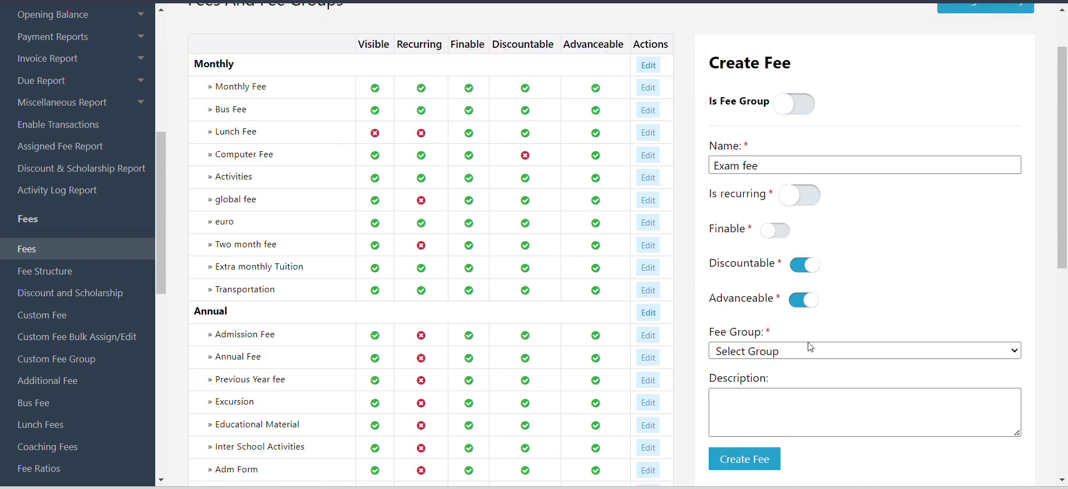
{"action": "left_click", "coordinate": [786, 351]}
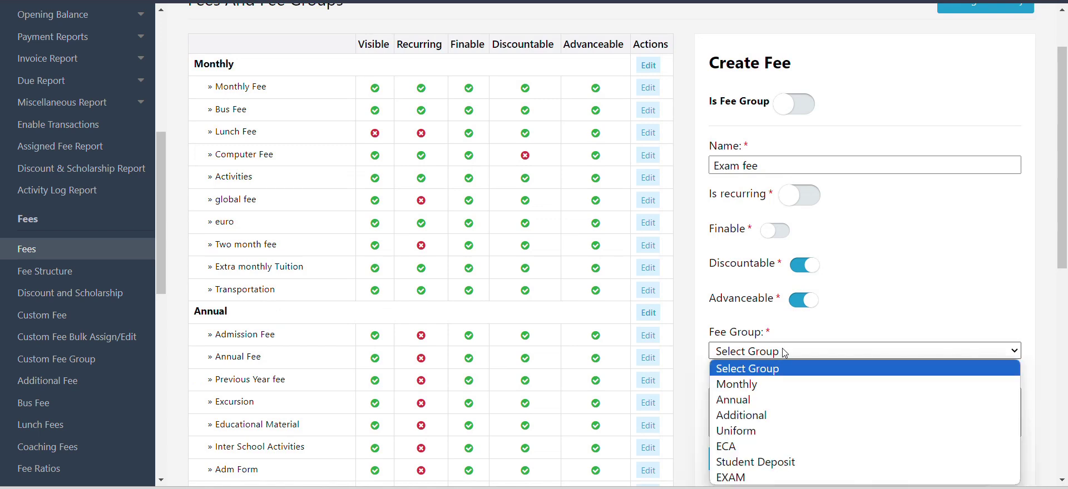
{"action": "left_click", "coordinate": [781, 384]}
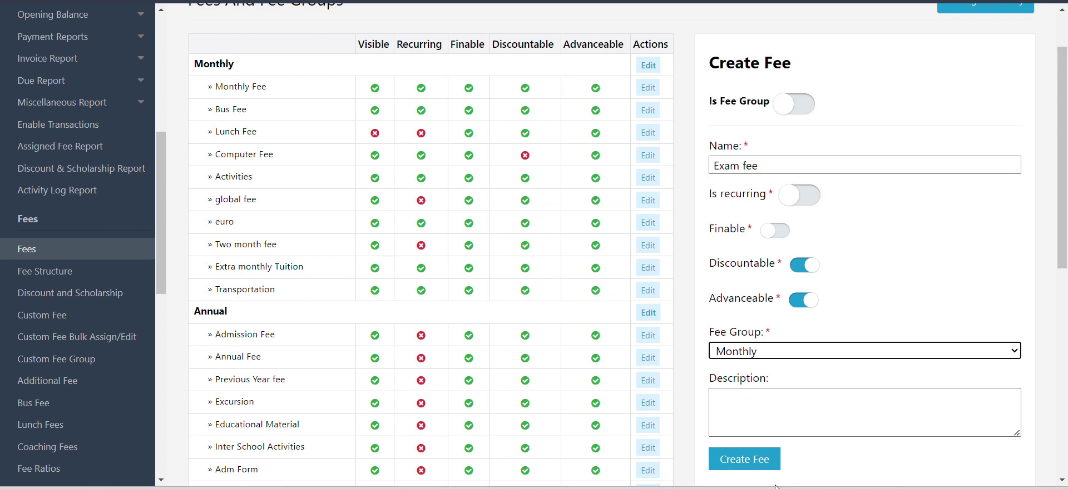
{"action": "left_click", "coordinate": [754, 459]}
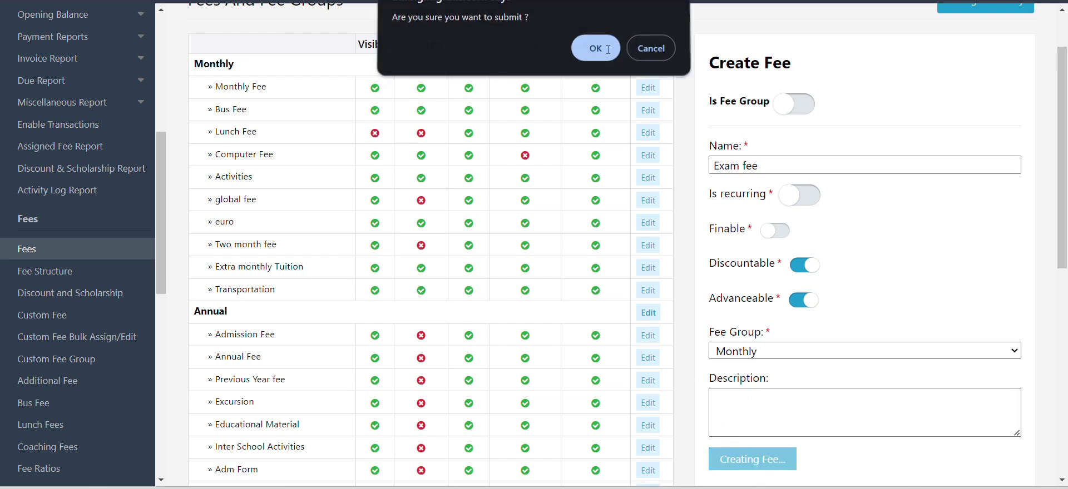
{"action": "left_click", "coordinate": [608, 49]}
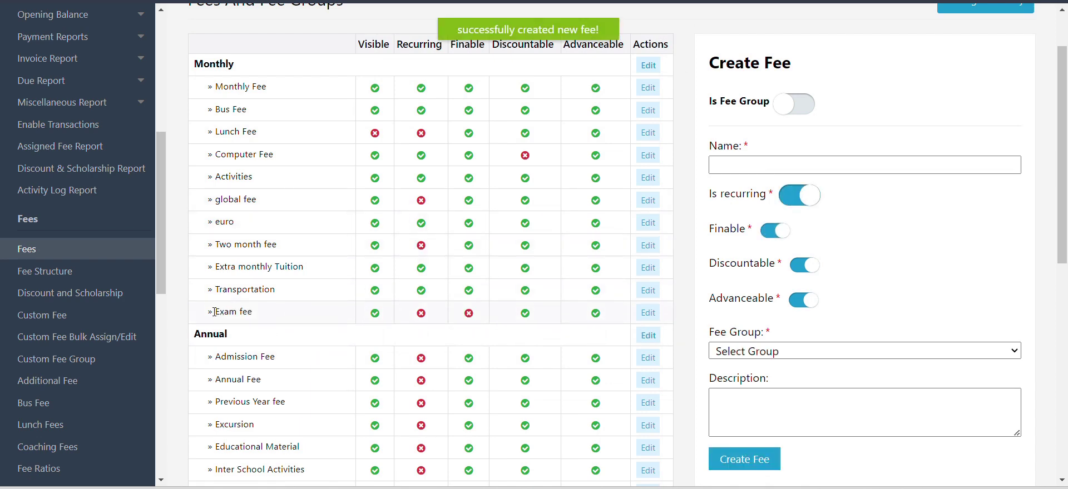
Step: Examine the new Exam fee in the Monthly group against the Visible and Recurring columns
{"action": "left_click_drag", "start_coordinate": [214, 312], "coordinate": [291, 307]}
{"action": "scroll", "coordinate": [559, 138], "scroll_direction": "up", "scroll_amount": 2}
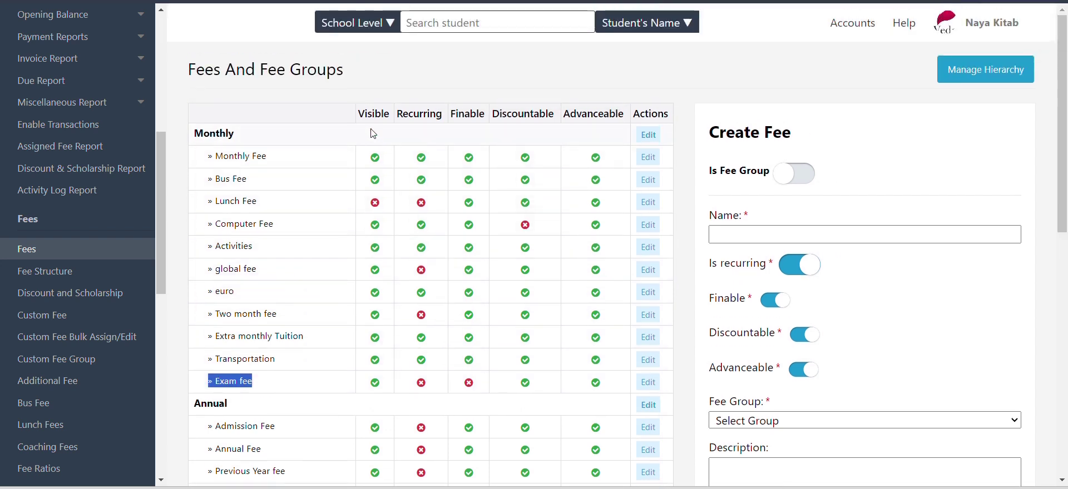
{"action": "left_click_drag", "start_coordinate": [361, 114], "coordinate": [410, 113]}
{"action": "left_click_drag", "start_coordinate": [433, 116], "coordinate": [437, 116]}
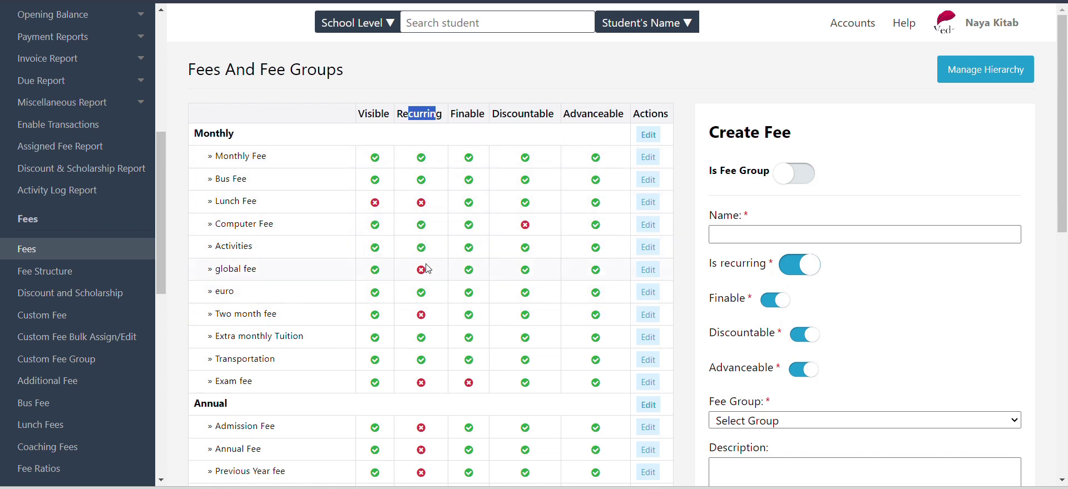
{"action": "scroll", "coordinate": [416, 240], "scroll_direction": "down", "scroll_amount": 1}
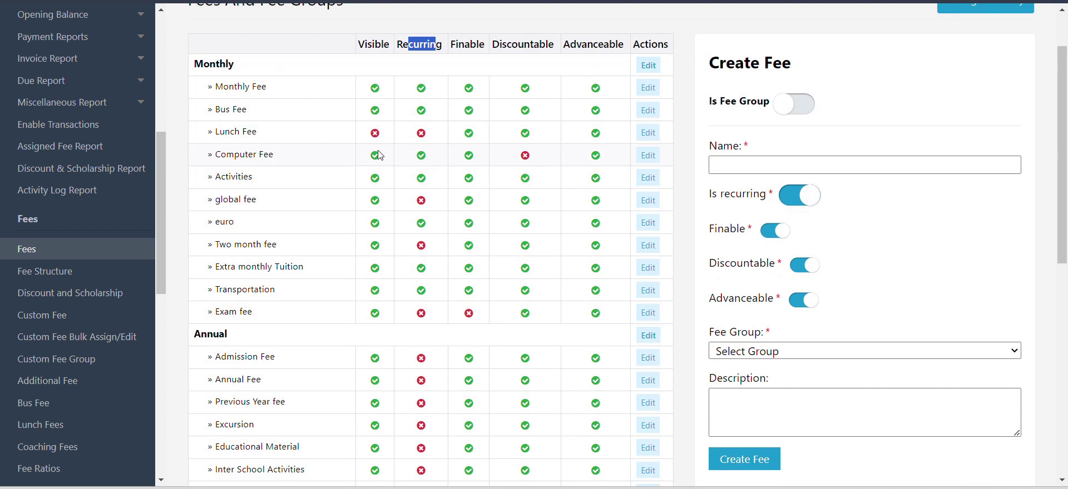
{"action": "double_click", "coordinate": [372, 293]}
{"action": "left_click", "coordinate": [373, 289]}
Step: Edit the Exam fee to turn off its visibility and close its edit dialog
{"action": "left_click", "coordinate": [647, 312]}
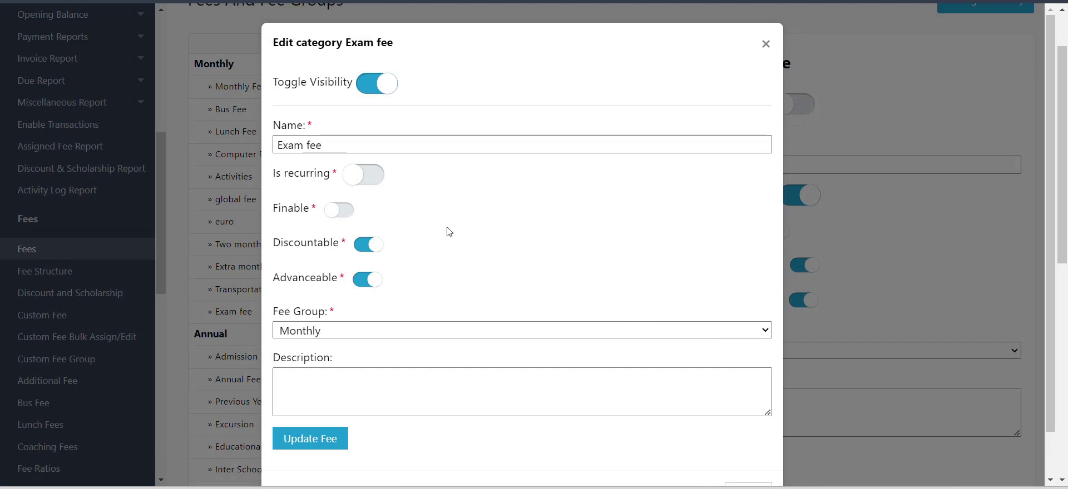
{"action": "left_click", "coordinate": [370, 89]}
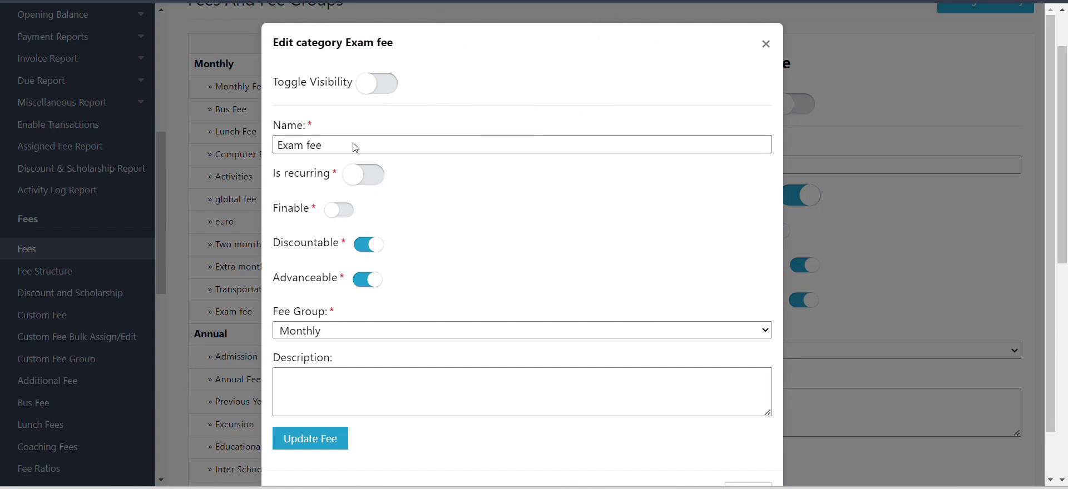
{"action": "left_click", "coordinate": [765, 43]}
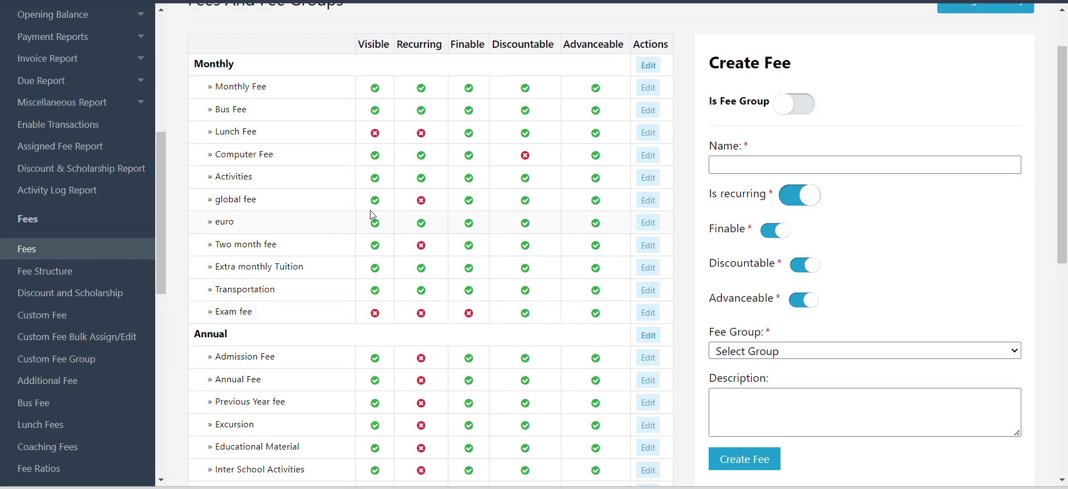
Step: Review the Recurring column and the other settings across the fee list
{"action": "double_click", "coordinate": [401, 48]}
{"action": "left_click", "coordinate": [424, 96]}
{"action": "scroll", "coordinate": [524, 119], "scroll_direction": "up", "scroll_amount": 2}
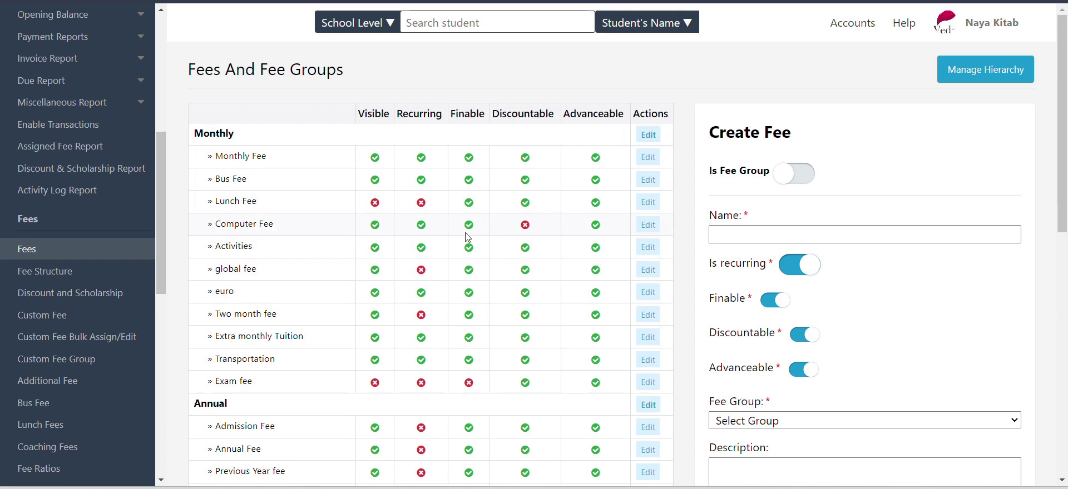
{"action": "scroll", "coordinate": [451, 408], "scroll_direction": "down", "scroll_amount": 1}
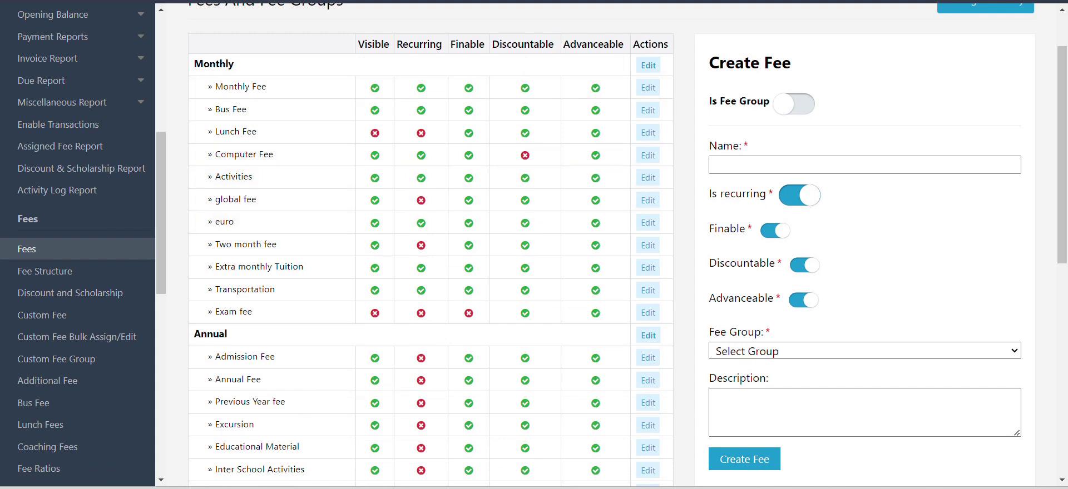
Step: Open the Fee Structure page and load the default fees for grade Nursery
{"action": "left_click", "coordinate": [91, 281]}
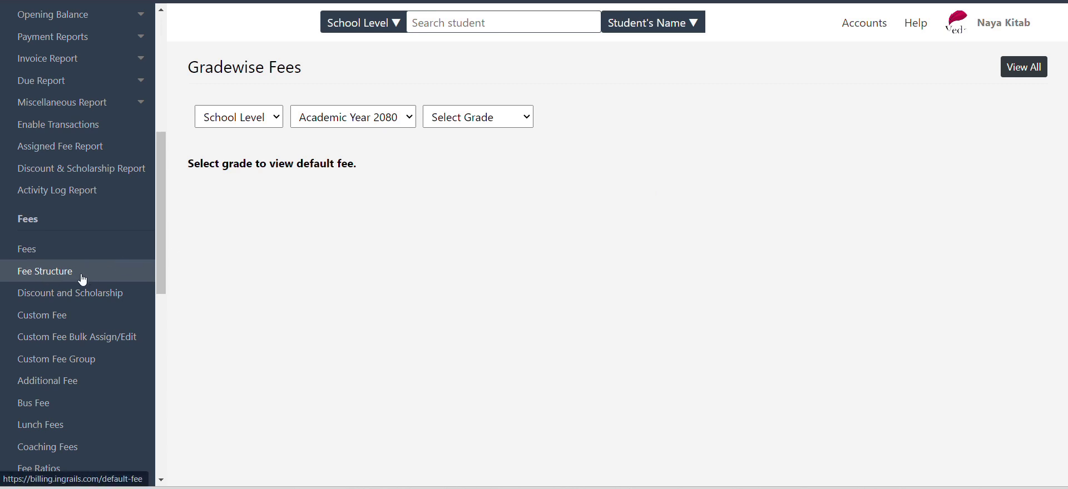
{"action": "left_click", "coordinate": [477, 117]}
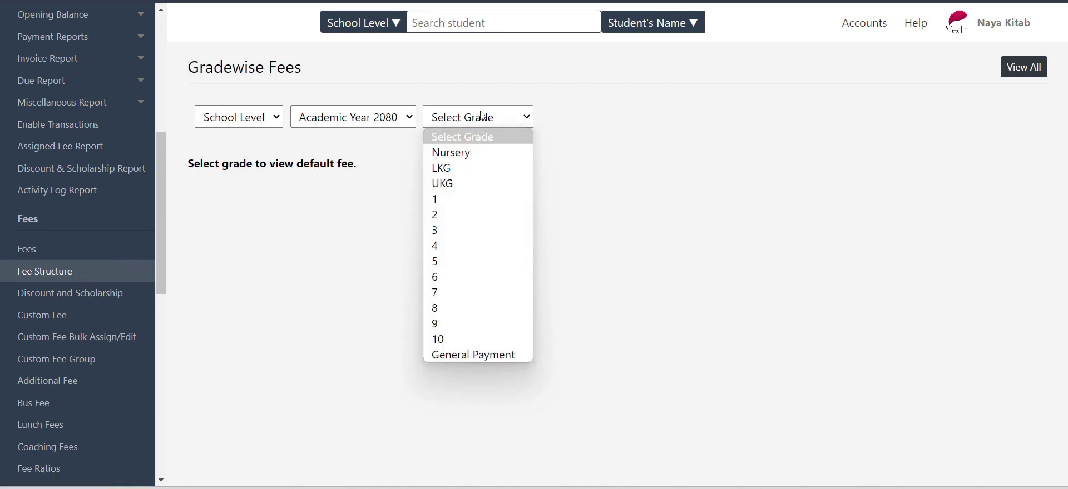
{"action": "left_click", "coordinate": [476, 156]}
{"action": "scroll", "coordinate": [476, 220], "scroll_direction": "down", "scroll_amount": 3}
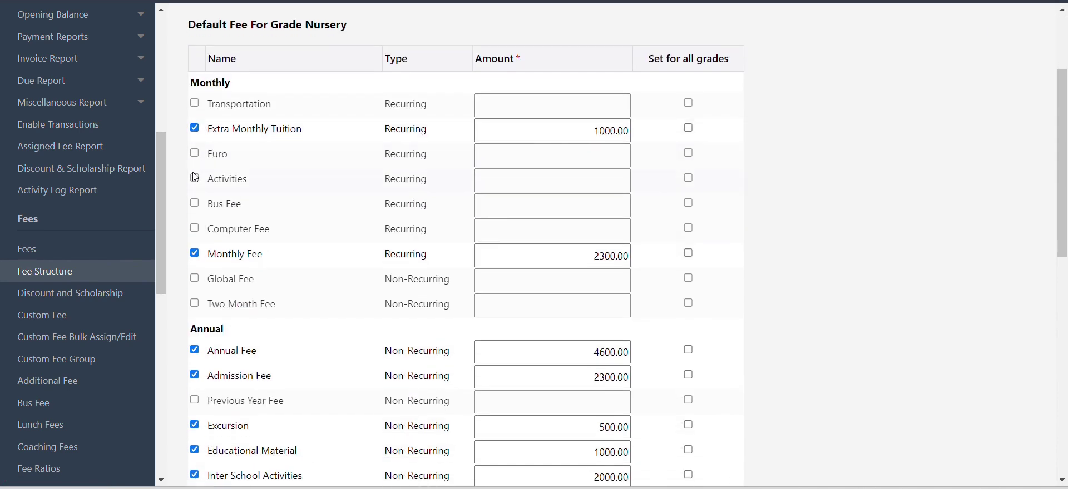
Step: Enable Bus Fee with amount 500 and Computer Fee with amount 1000 in Nursery's monthly fees
{"action": "scroll", "coordinate": [454, 149], "scroll_direction": "up", "scroll_amount": 3}
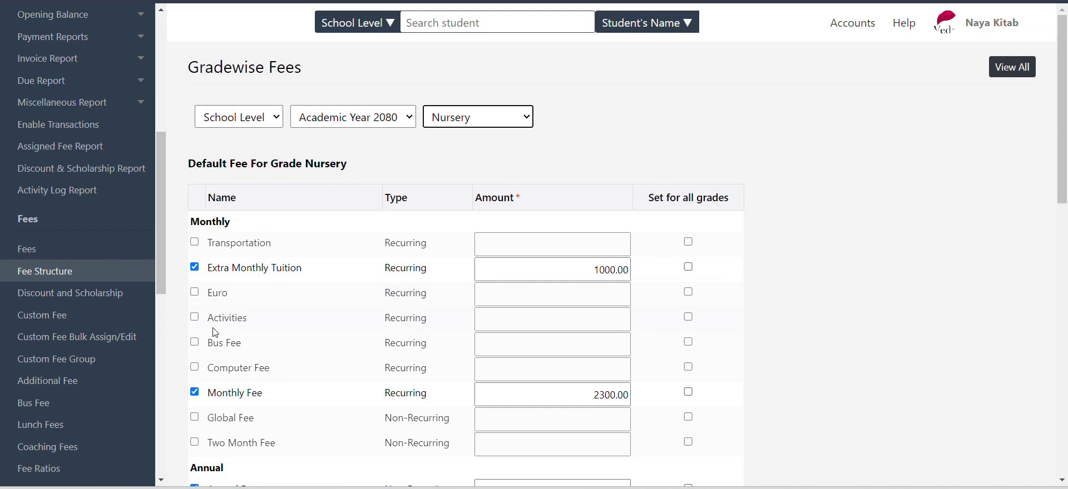
{"action": "left_click", "coordinate": [195, 342]}
{"action": "left_click", "coordinate": [607, 337]}
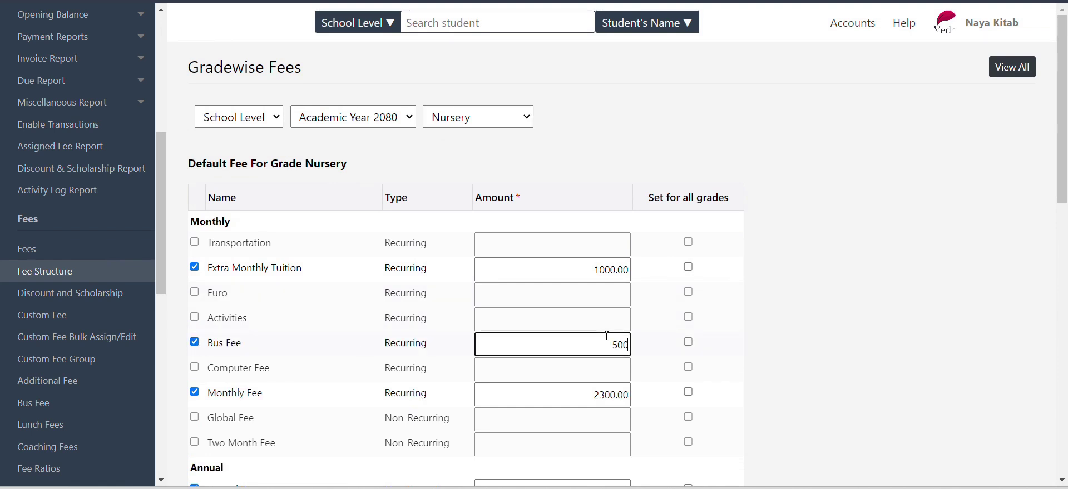
{"action": "scroll", "coordinate": [684, 356], "scroll_direction": "down", "scroll_amount": 3}
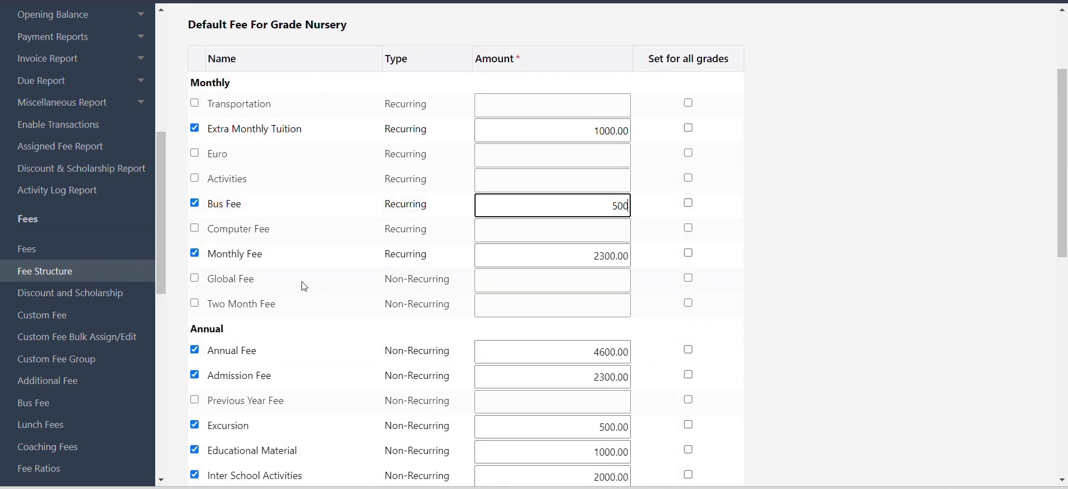
{"action": "left_click", "coordinate": [195, 228]}
{"action": "left_click", "coordinate": [589, 231]}
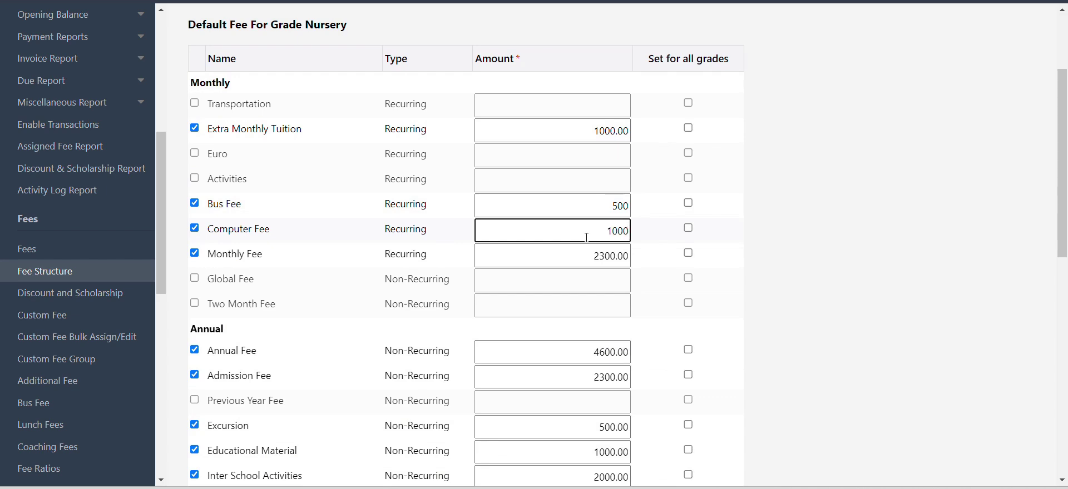
Step: Submit and confirm the Nursery fee structure, and check the saved monthly amounts
{"action": "scroll", "coordinate": [453, 300], "scroll_direction": "down", "scroll_amount": 10}
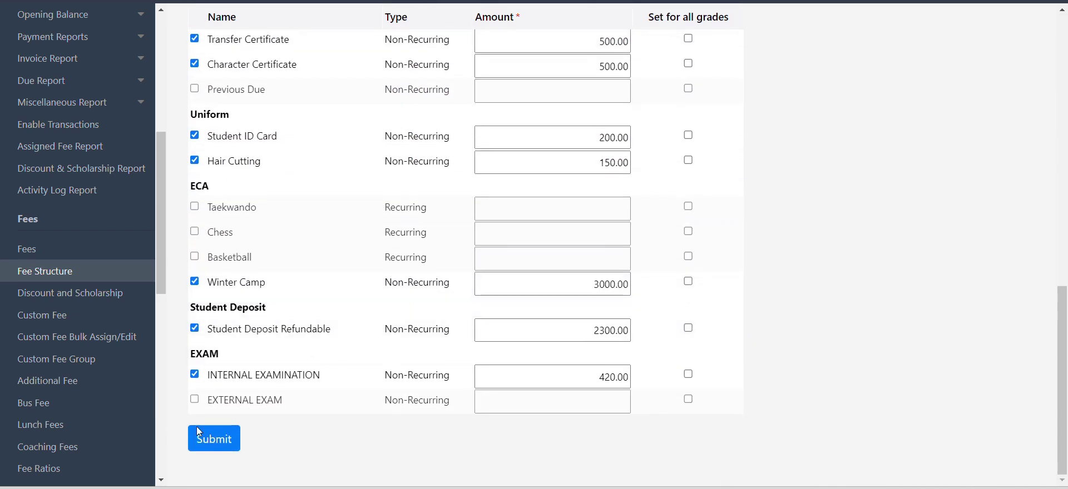
{"action": "left_click", "coordinate": [214, 439]}
{"action": "left_click", "coordinate": [592, 53]}
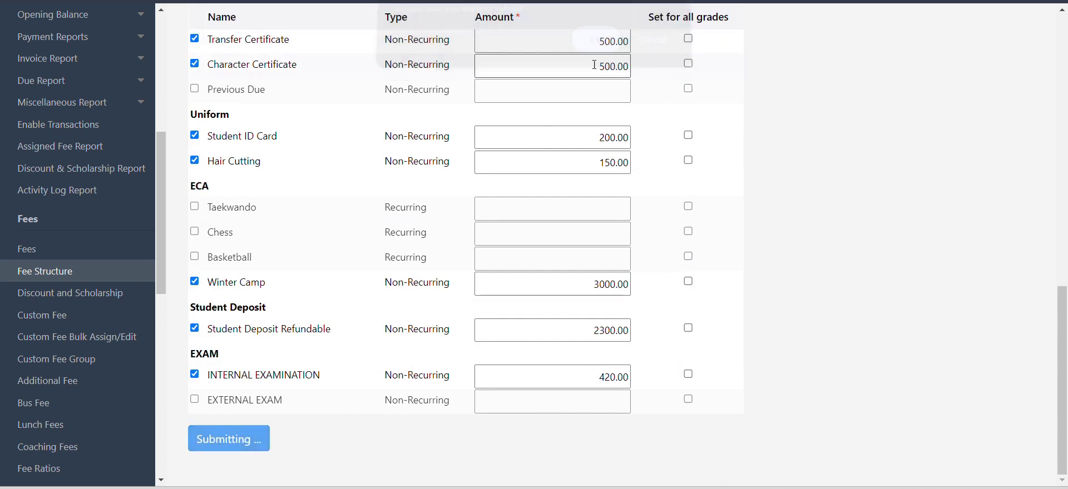
{"action": "scroll", "coordinate": [447, 238], "scroll_direction": "up", "scroll_amount": 1}
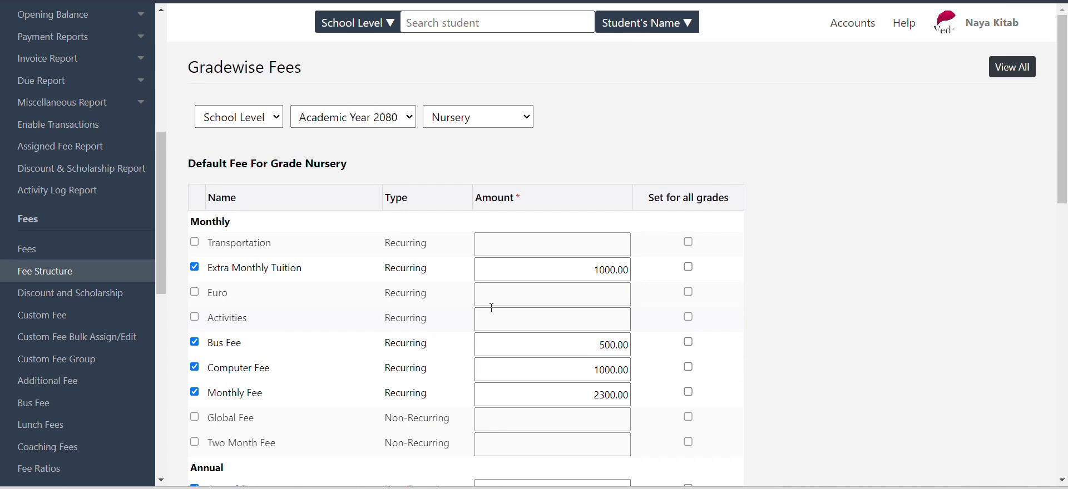
{"action": "left_click", "coordinate": [575, 251]}
Step: On the Discount and Scholarship page, name a new discount "sibling scholorship" with category Scholarship
{"action": "left_click", "coordinate": [71, 299]}
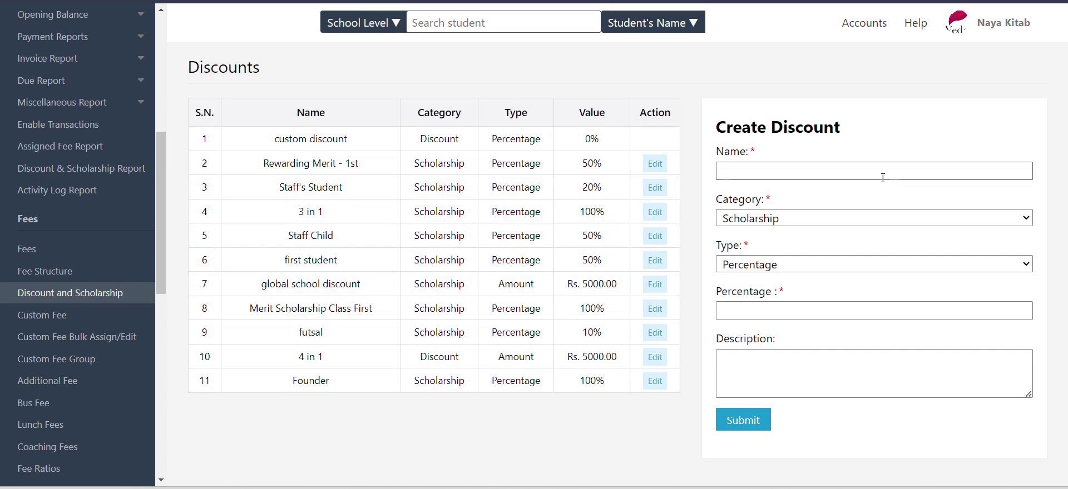
{"action": "left_click", "coordinate": [754, 168]}
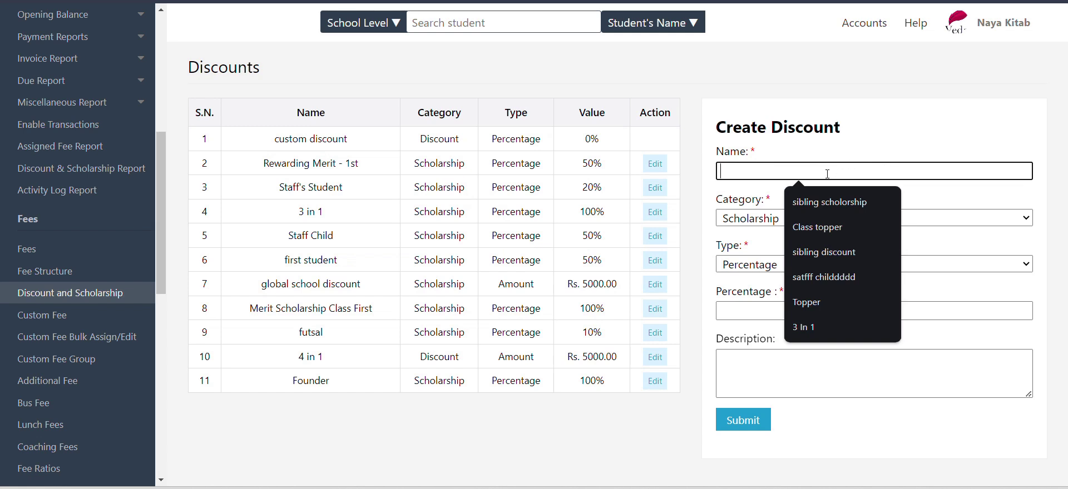
{"action": "left_click", "coordinate": [831, 204]}
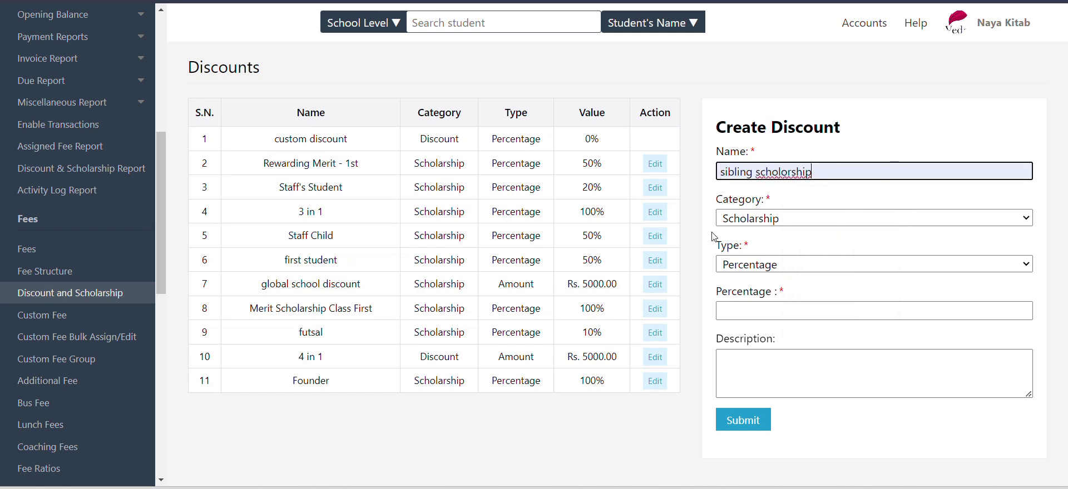
{"action": "left_click", "coordinate": [767, 222]}
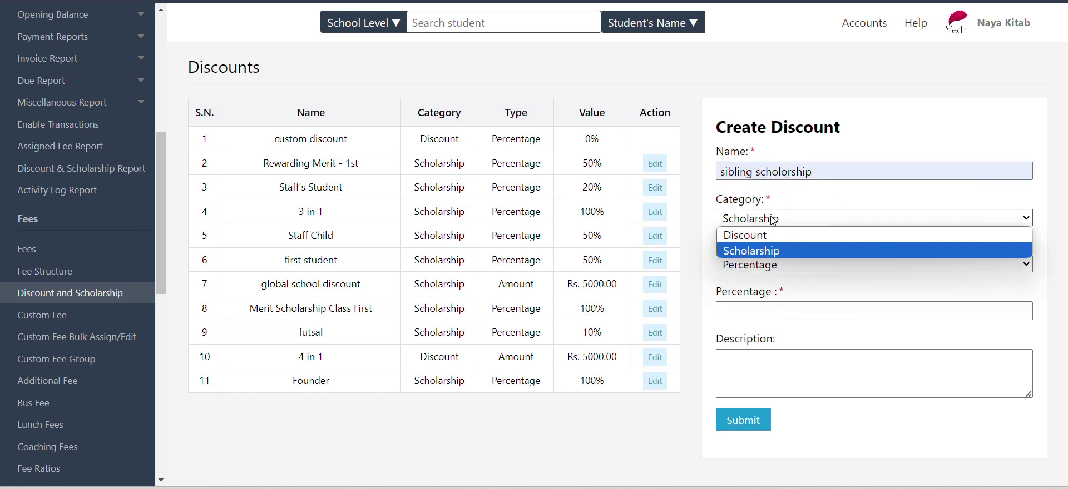
{"action": "left_click", "coordinate": [752, 251]}
Step: Set the sibling scholarship's type to Percentage with a value of 10, and submit and confirm it
{"action": "left_click", "coordinate": [784, 263]}
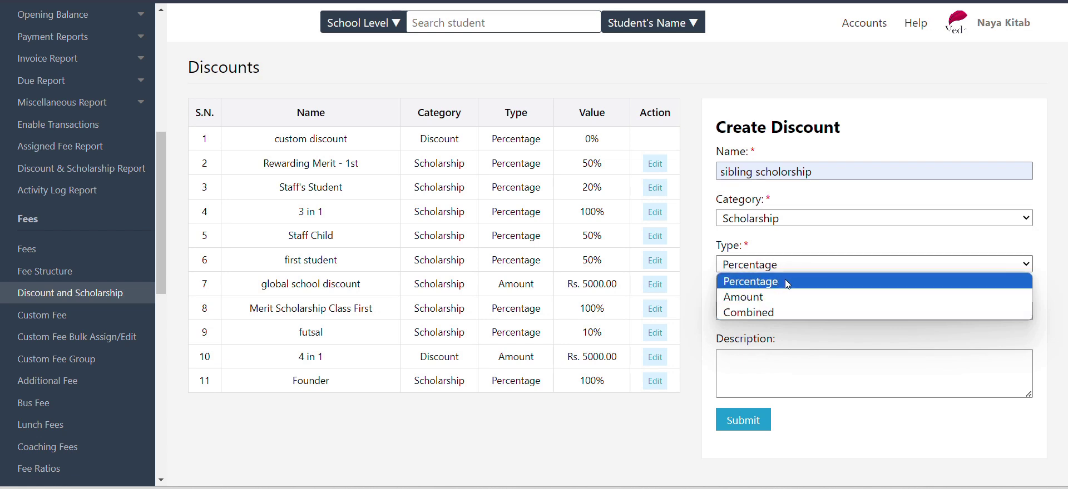
{"action": "left_click", "coordinate": [770, 297]}
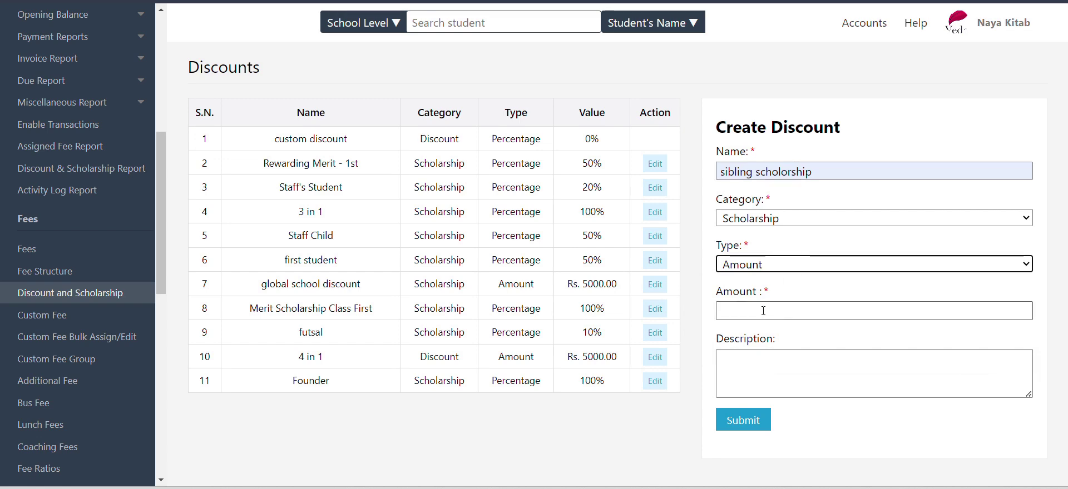
{"action": "left_click", "coordinate": [773, 270]}
{"action": "left_click", "coordinate": [768, 278]}
{"action": "left_click", "coordinate": [755, 313]}
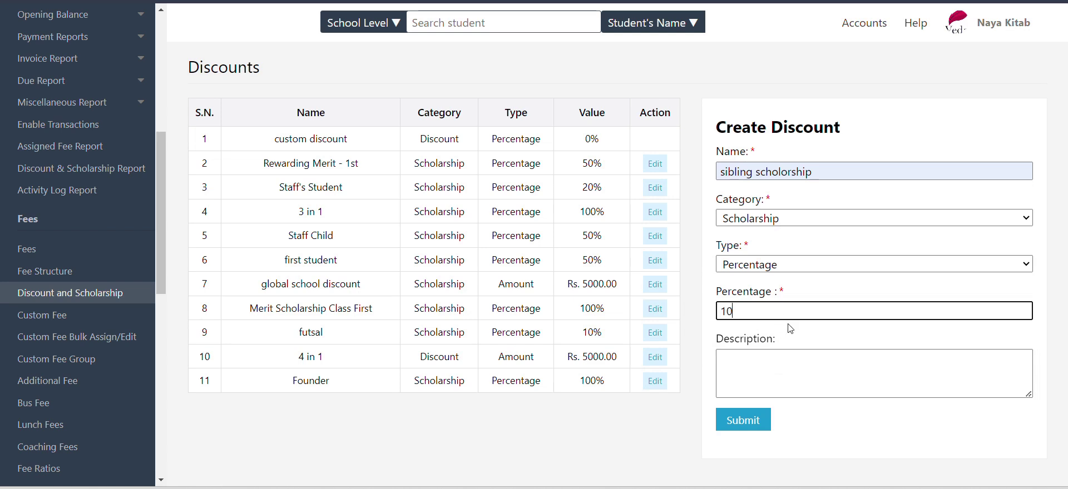
{"action": "left_click", "coordinate": [743, 420]}
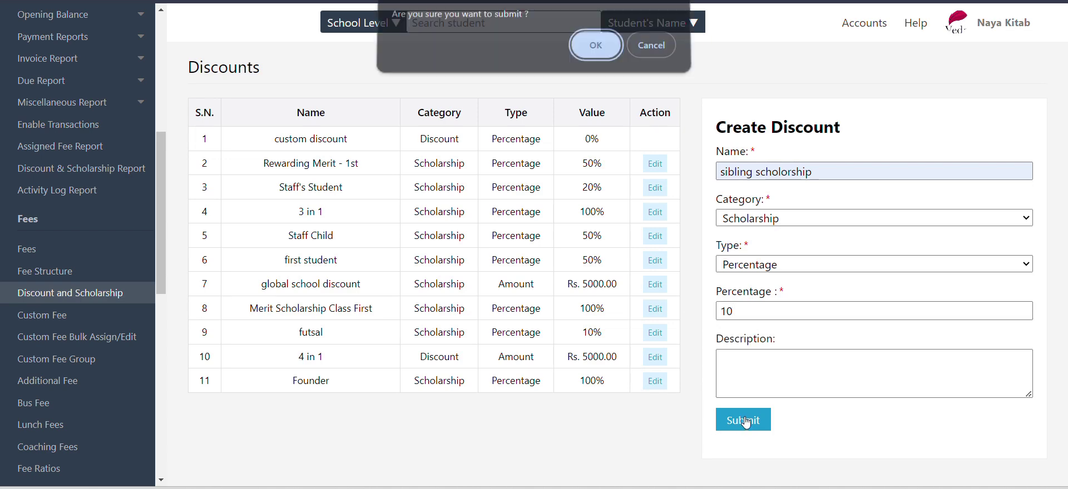
{"action": "left_click", "coordinate": [607, 51]}
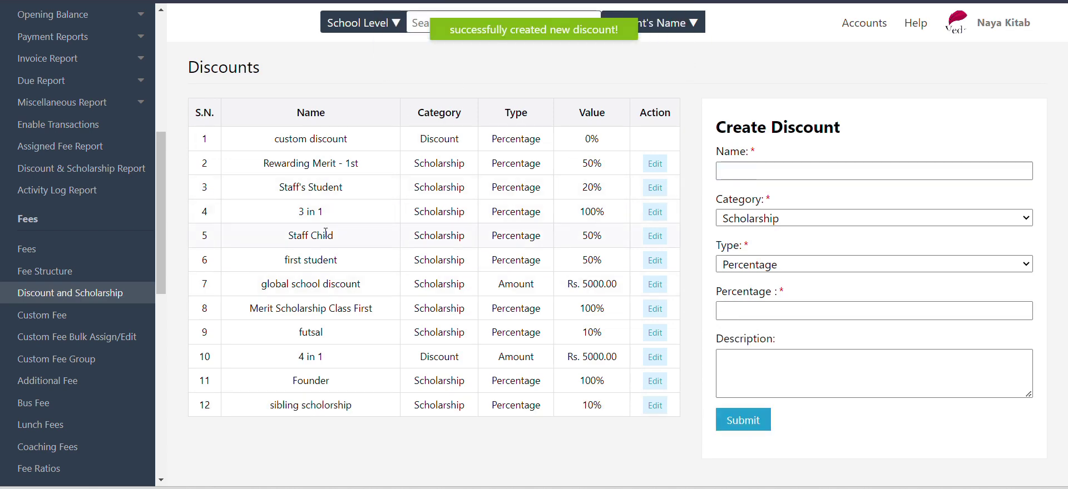
{"action": "left_click_drag", "start_coordinate": [273, 146], "coordinate": [554, 409]}
{"action": "left_click", "coordinate": [549, 383]}
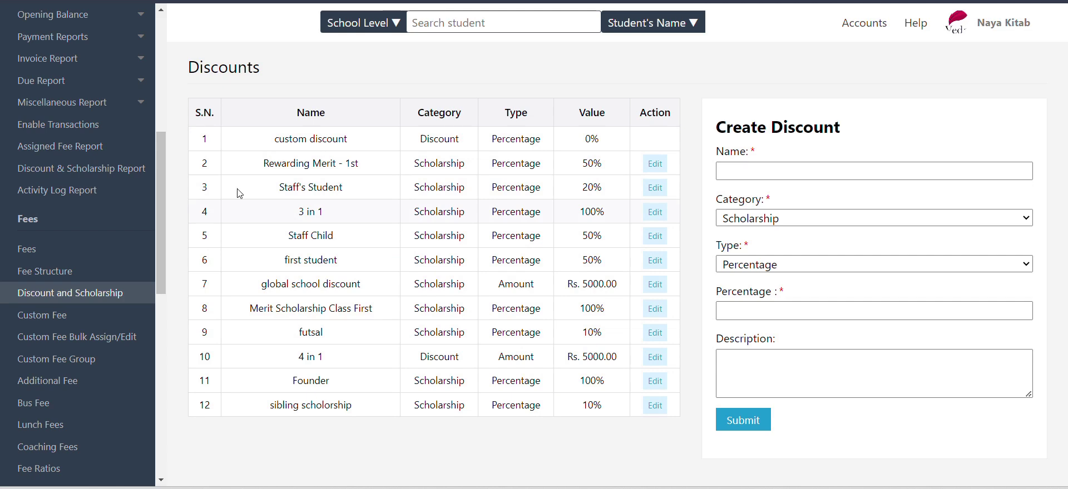
Step: Open the Discount & Scholarship Report and filter it by the Staff Child discount
{"action": "left_click", "coordinate": [132, 171]}
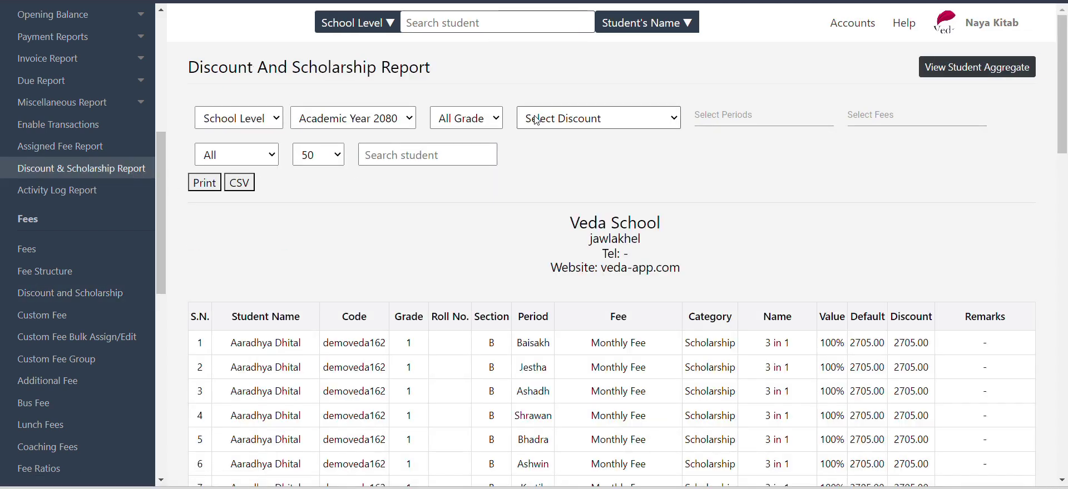
{"action": "left_click", "coordinate": [573, 119]}
{"action": "left_click", "coordinate": [576, 119]}
{"action": "left_click", "coordinate": [588, 123]}
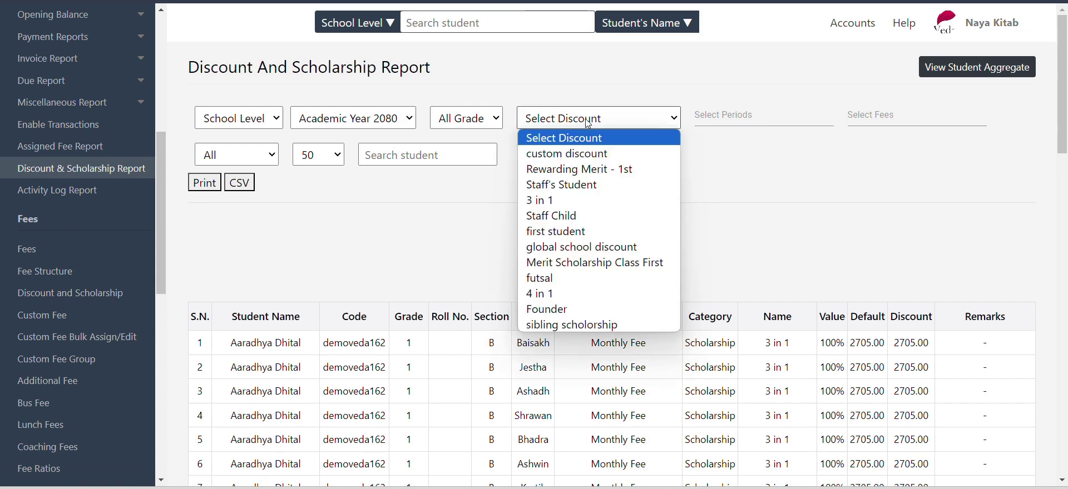
{"action": "left_click", "coordinate": [567, 217]}
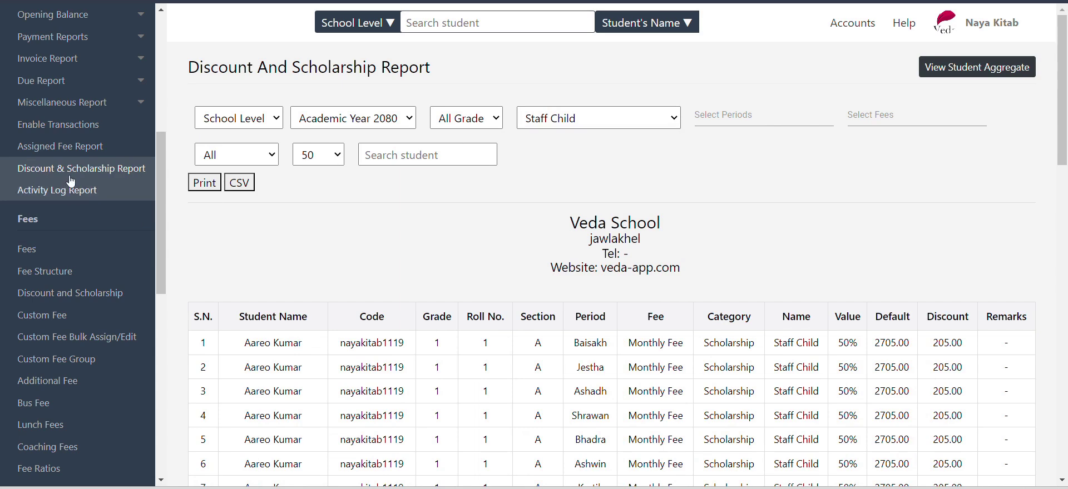
Step: Open the Custom Fee page and filter the list by the period Baisakh and the fee Bus Fee
{"action": "scroll", "coordinate": [113, 206], "scroll_direction": "down", "scroll_amount": 1}
{"action": "left_click", "coordinate": [95, 243]}
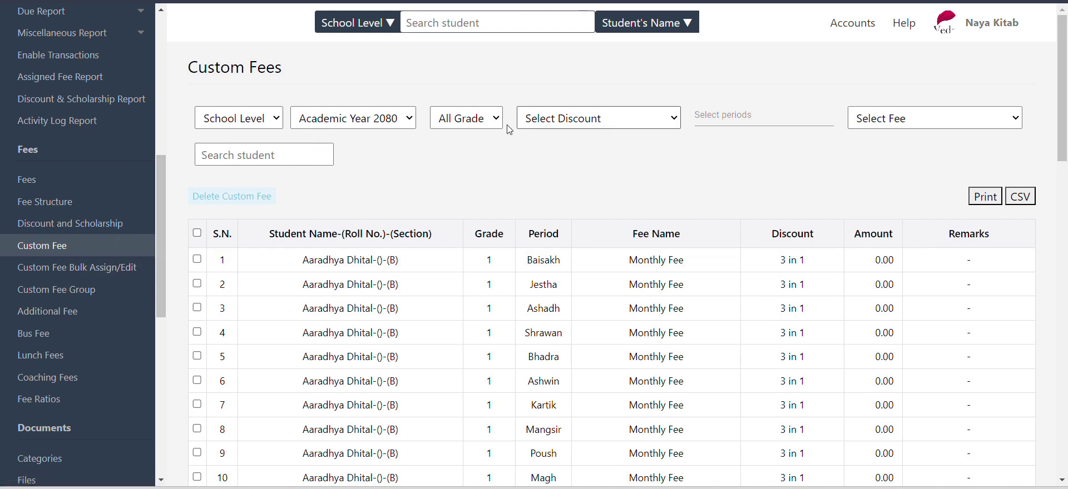
{"action": "left_click", "coordinate": [478, 120]}
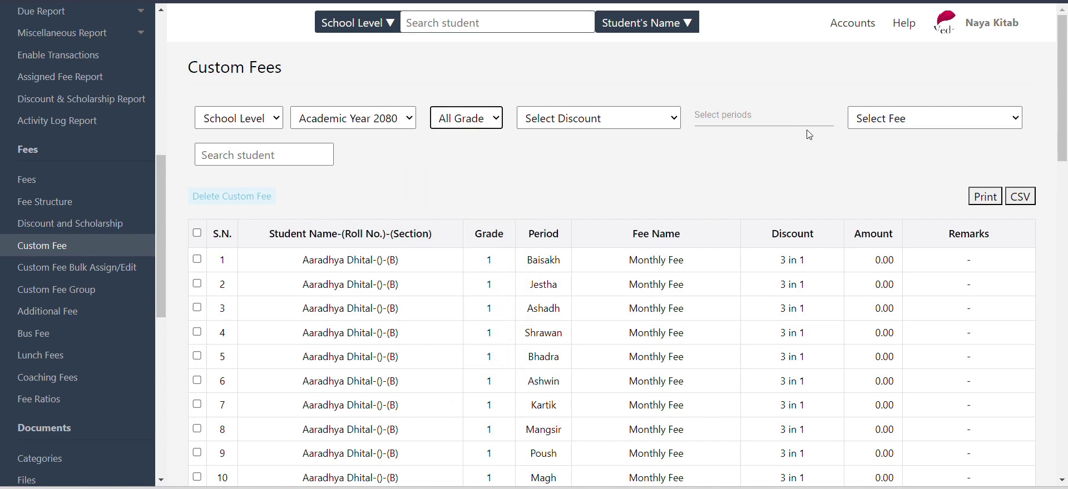
{"action": "left_click", "coordinate": [751, 122]}
{"action": "left_click", "coordinate": [718, 196]}
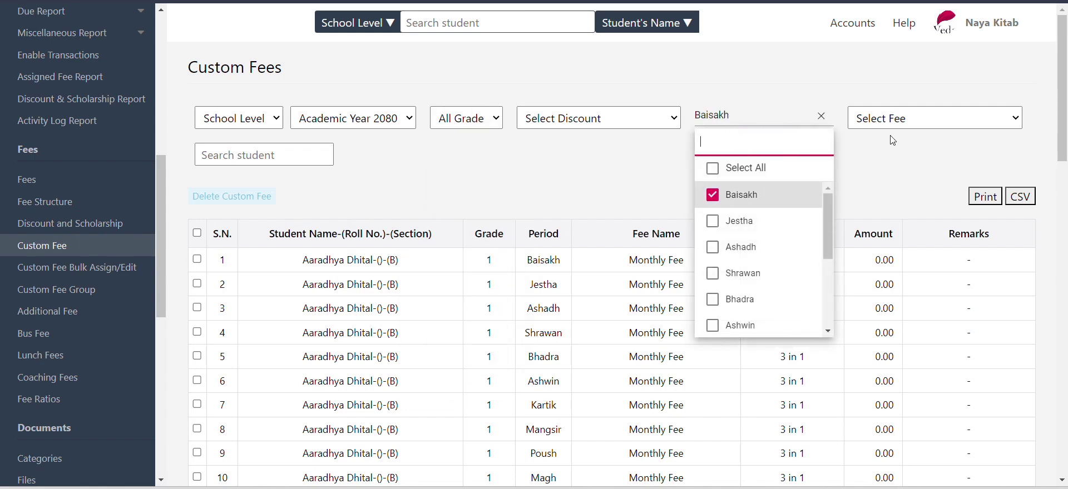
{"action": "left_click", "coordinate": [904, 206]}
{"action": "left_click", "coordinate": [920, 114]}
{"action": "left_click", "coordinate": [909, 201]}
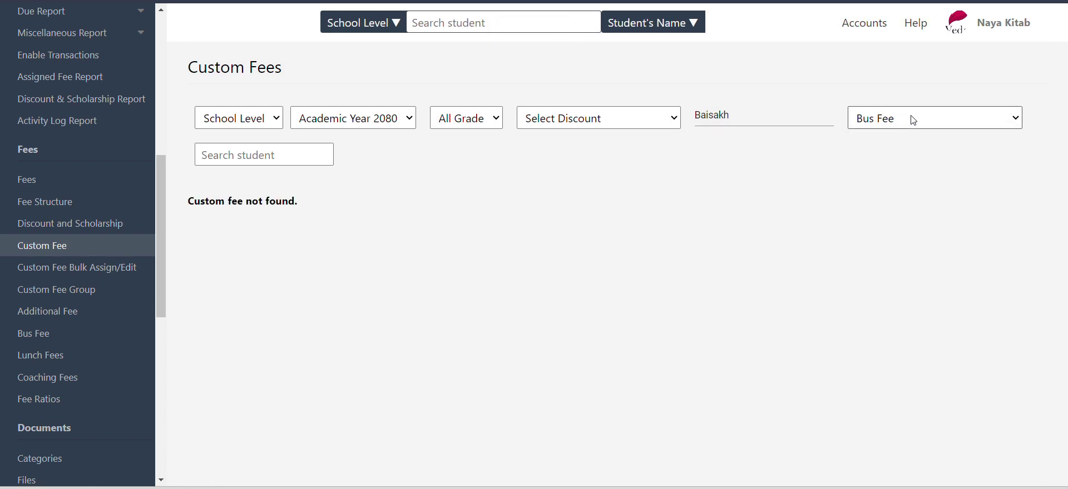
Step: Filter the Baisakh custom fees by Monthly Fee, then select all the listed records and delete them
{"action": "left_click", "coordinate": [912, 118]}
{"action": "left_click", "coordinate": [907, 159]}
{"action": "scroll", "coordinate": [688, 379], "scroll_direction": "down", "scroll_amount": 3}
{"action": "scroll", "coordinate": [476, 275], "scroll_direction": "up", "scroll_amount": 3}
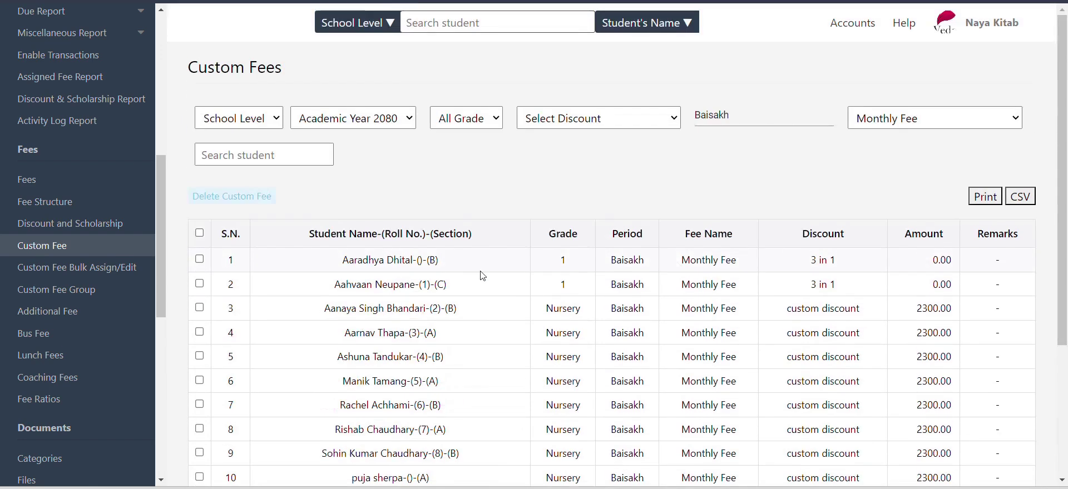
{"action": "left_click", "coordinate": [199, 233]}
{"action": "left_click", "coordinate": [244, 197]}
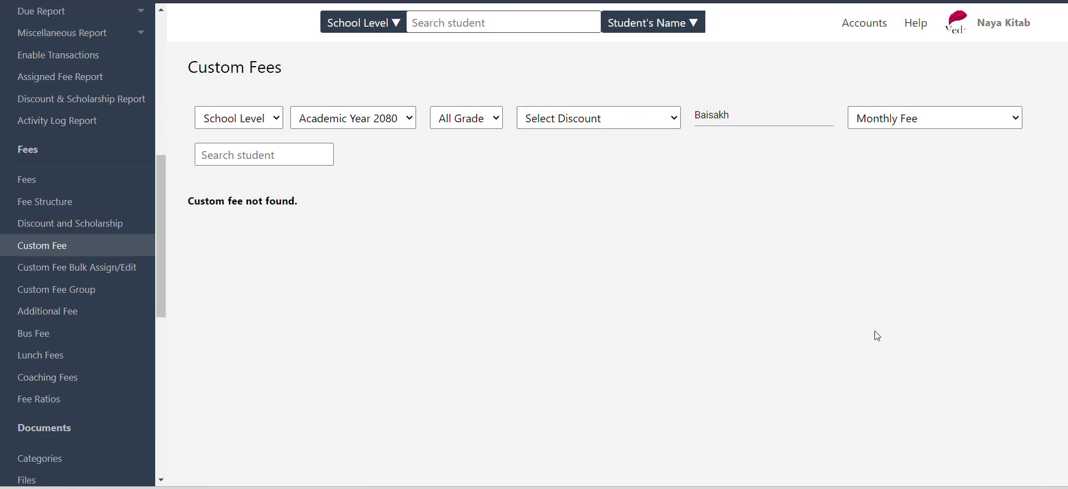
Step: Open the Custom Fee Bulk Assign/Edit page and choose the period Baisakh and the fee Monthly Fee
{"action": "left_click", "coordinate": [68, 268]}
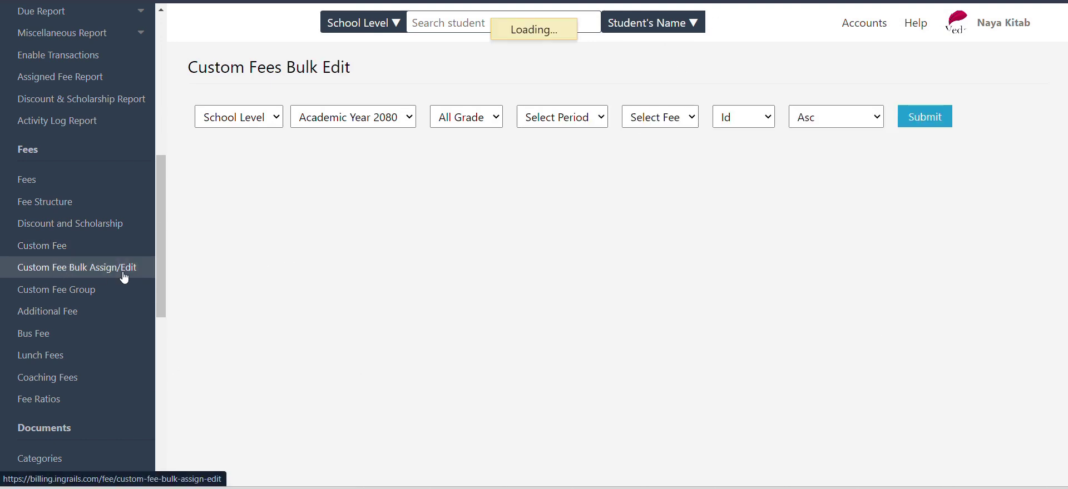
{"action": "left_click", "coordinate": [553, 118]}
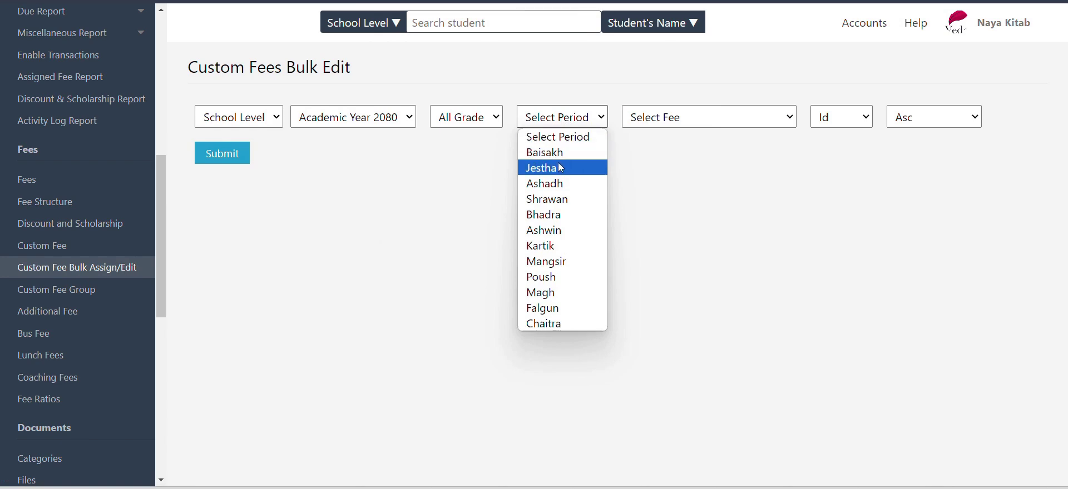
{"action": "left_click", "coordinate": [543, 156]}
{"action": "left_click", "coordinate": [667, 118]}
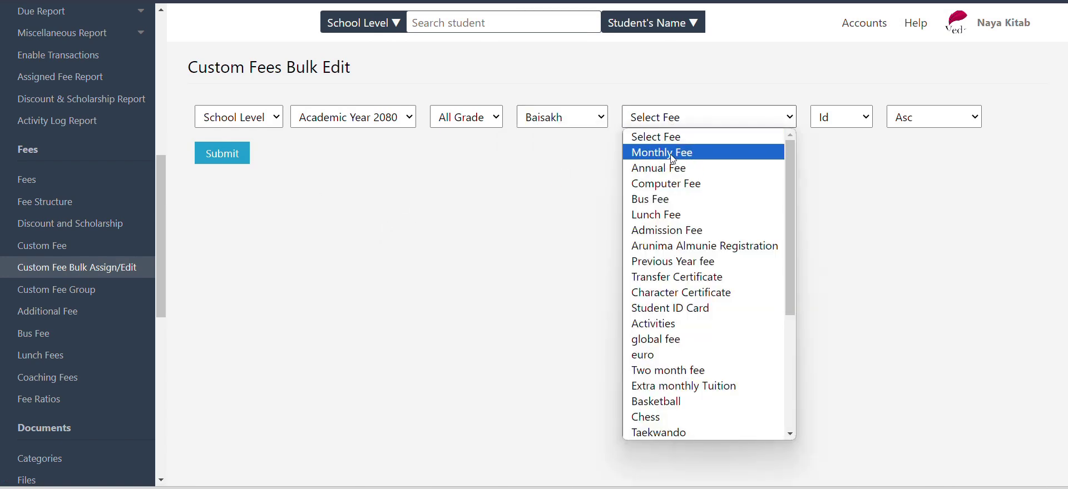
{"action": "left_click", "coordinate": [665, 137]}
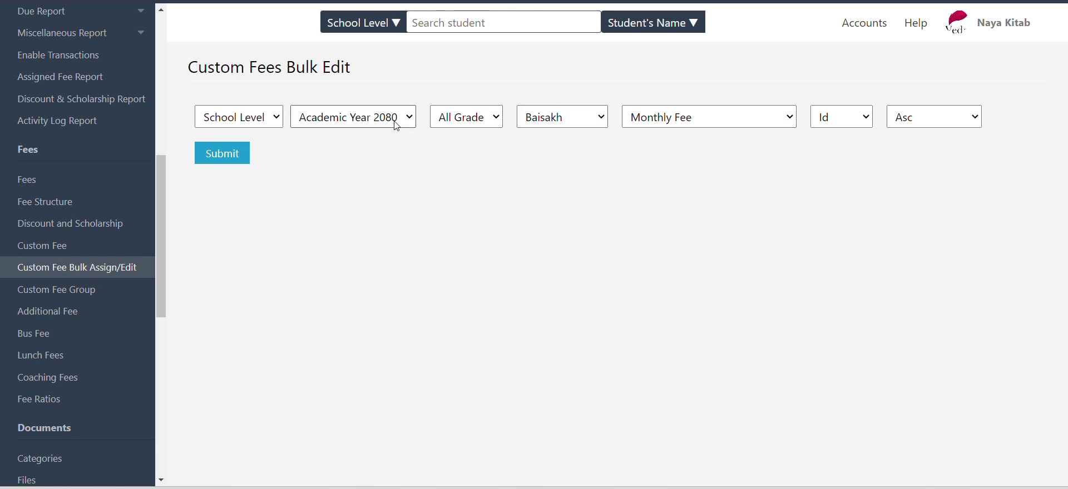
Step: Set the bulk edit filters to grade LKG, period Poush and Monthly Fee, and load the student list
{"action": "left_click", "coordinate": [456, 118]}
{"action": "left_click", "coordinate": [465, 168]}
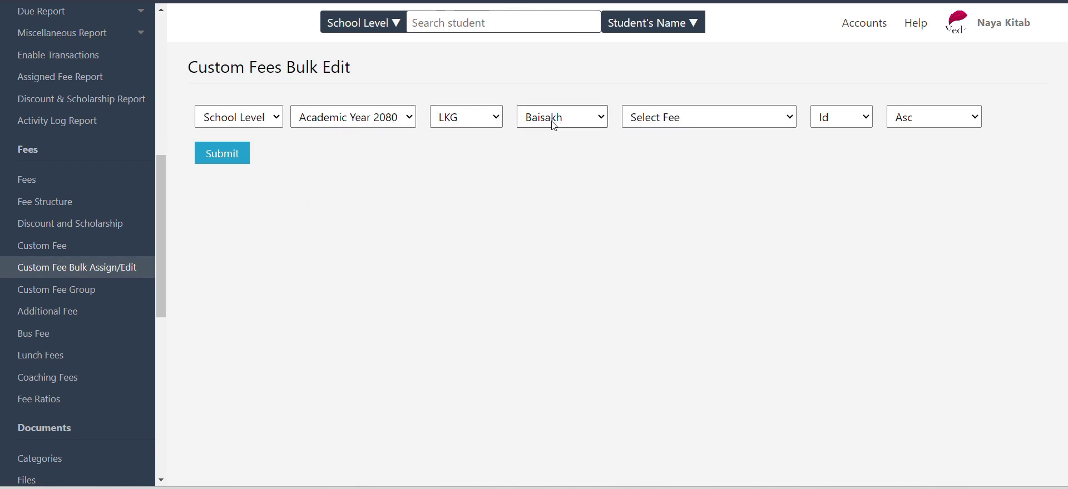
{"action": "left_click", "coordinate": [553, 124]}
{"action": "left_click", "coordinate": [556, 275]}
{"action": "left_click", "coordinate": [663, 124]}
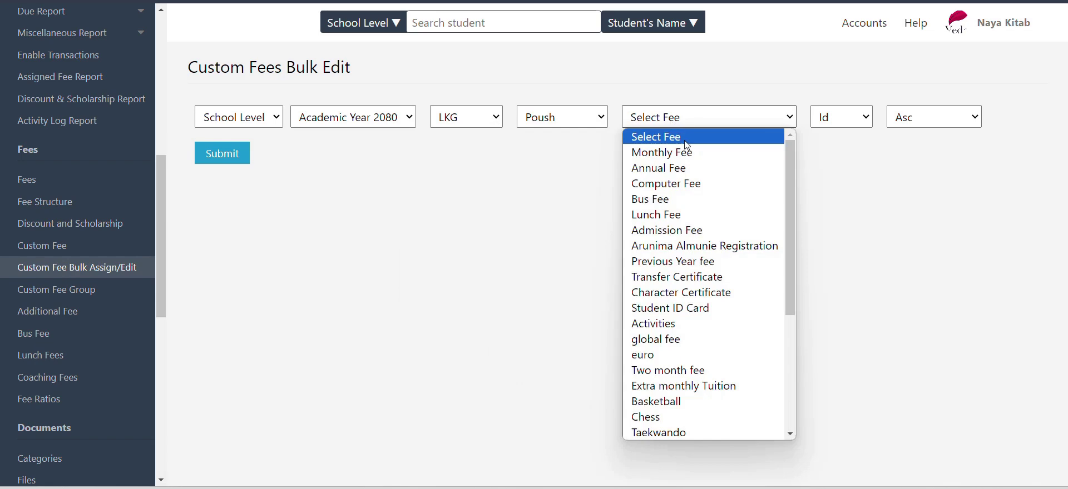
{"action": "left_click", "coordinate": [689, 136]}
{"action": "left_click", "coordinate": [688, 122]}
{"action": "left_click", "coordinate": [689, 156]}
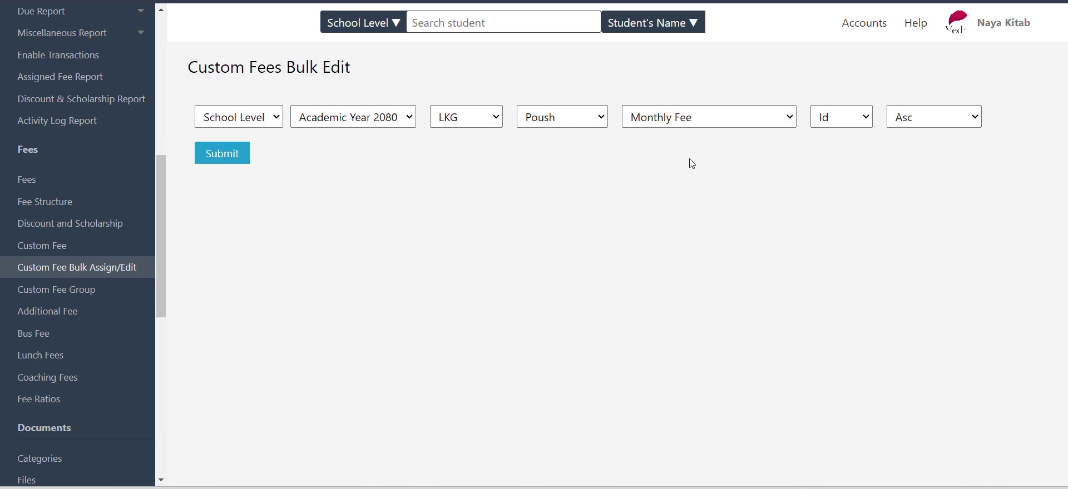
{"action": "left_click", "coordinate": [924, 117]}
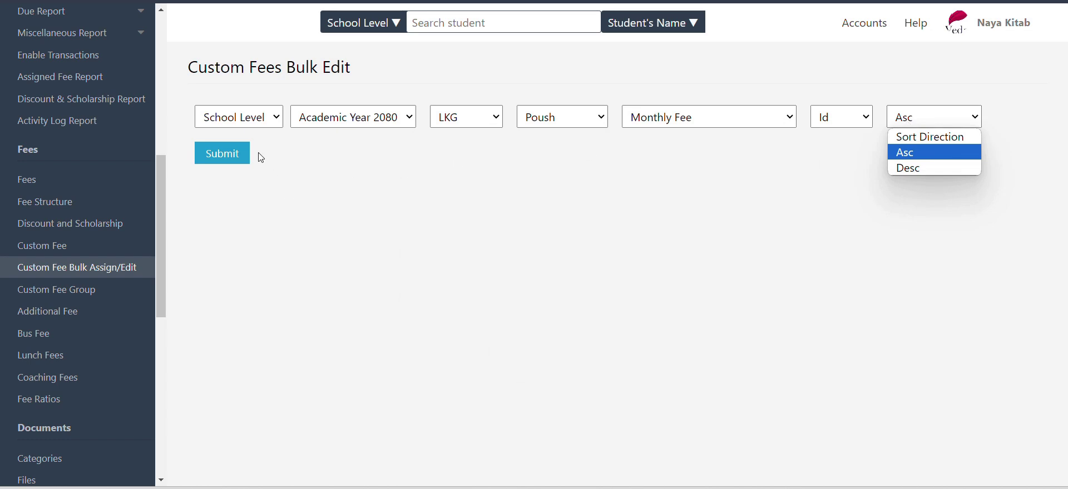
{"action": "left_click", "coordinate": [231, 162]}
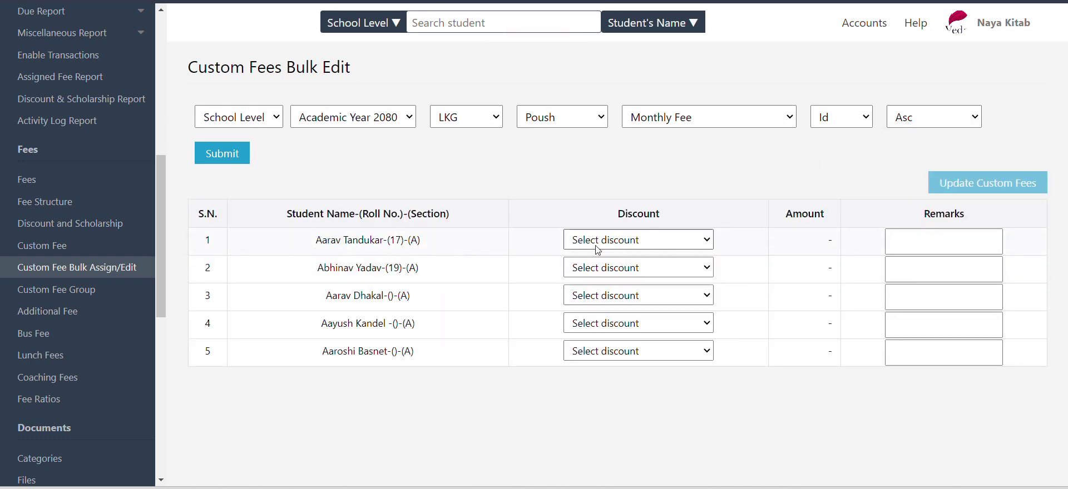
Step: Assign the sibling scholorship discount to the first student in the list and update the custom fees
{"action": "left_click", "coordinate": [639, 239]}
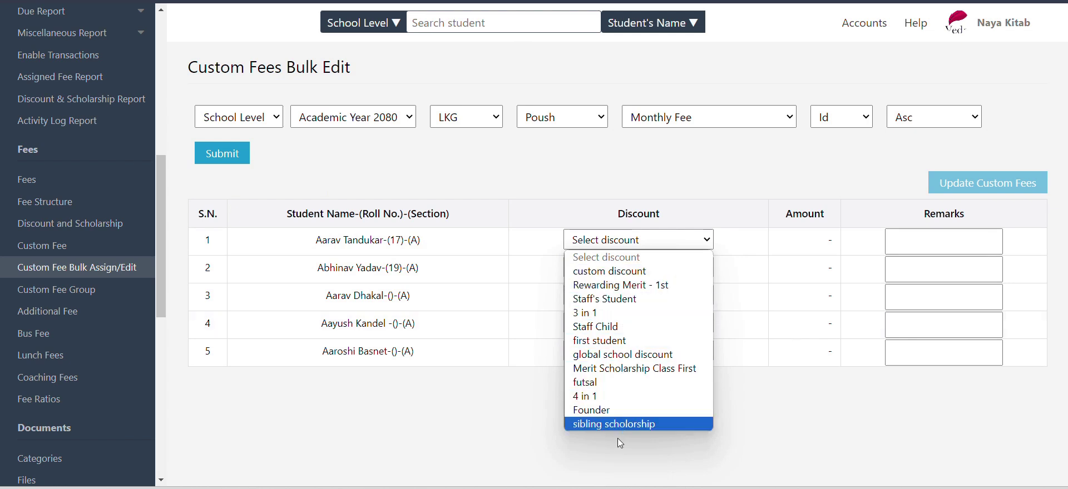
{"action": "left_click", "coordinate": [632, 424]}
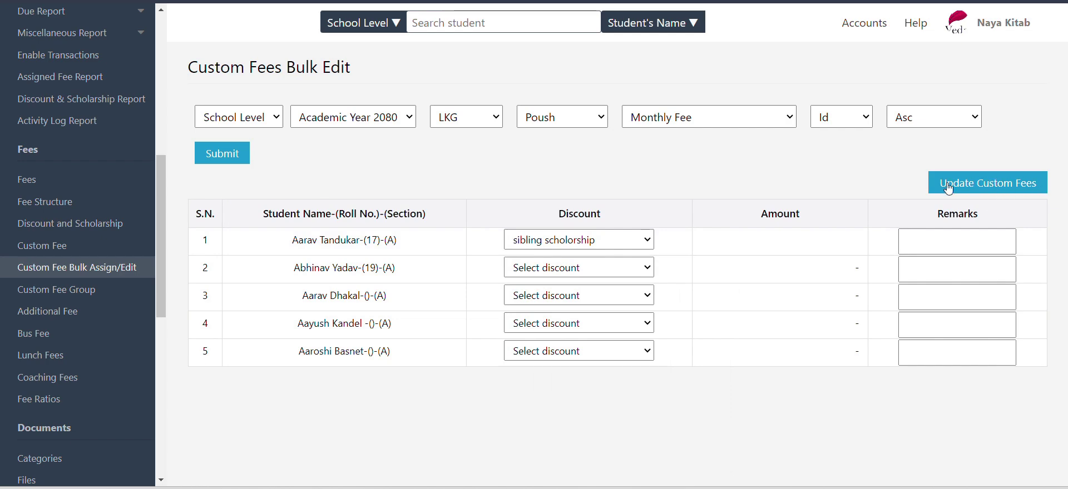
{"action": "left_click", "coordinate": [942, 244]}
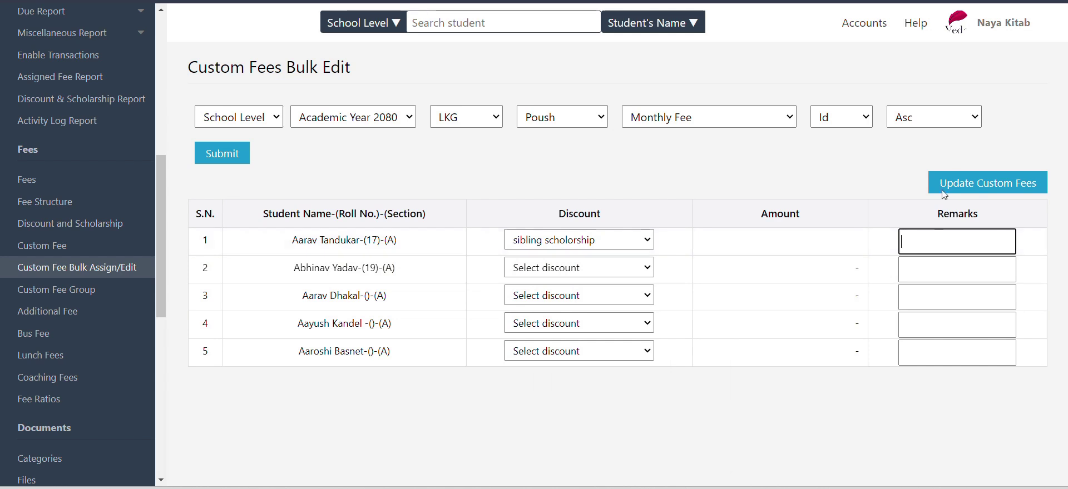
{"action": "left_click", "coordinate": [959, 179]}
{"action": "left_click", "coordinate": [595, 53]}
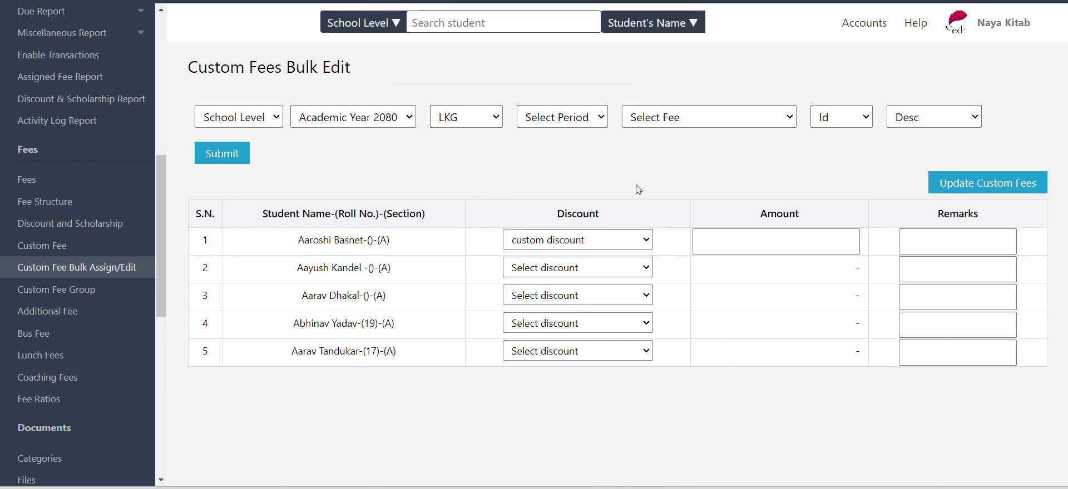
Step: Set the bulk edit period to Poush and the fee to Computer Fee, and load the LKG student list
{"action": "left_click", "coordinate": [601, 243]}
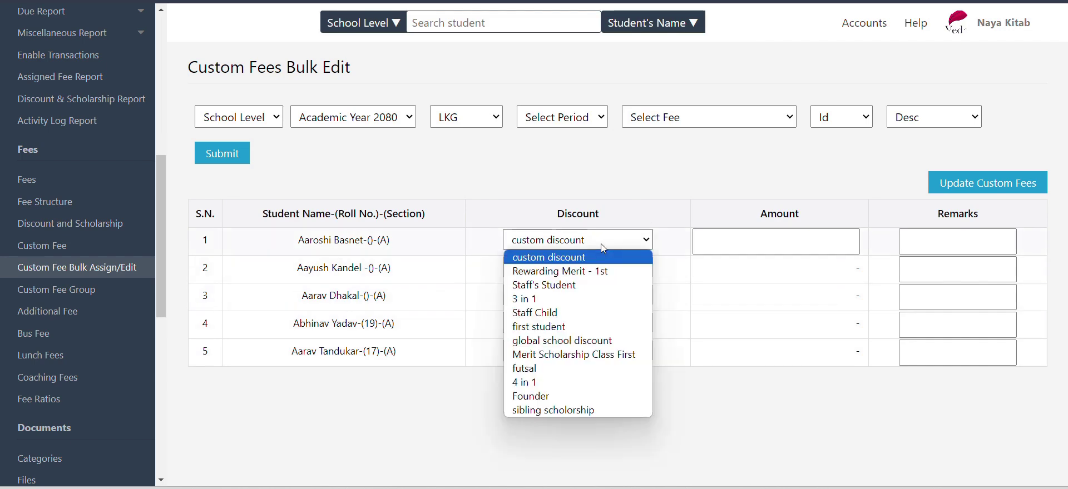
{"action": "left_click", "coordinate": [600, 244]}
{"action": "left_click", "coordinate": [547, 117]}
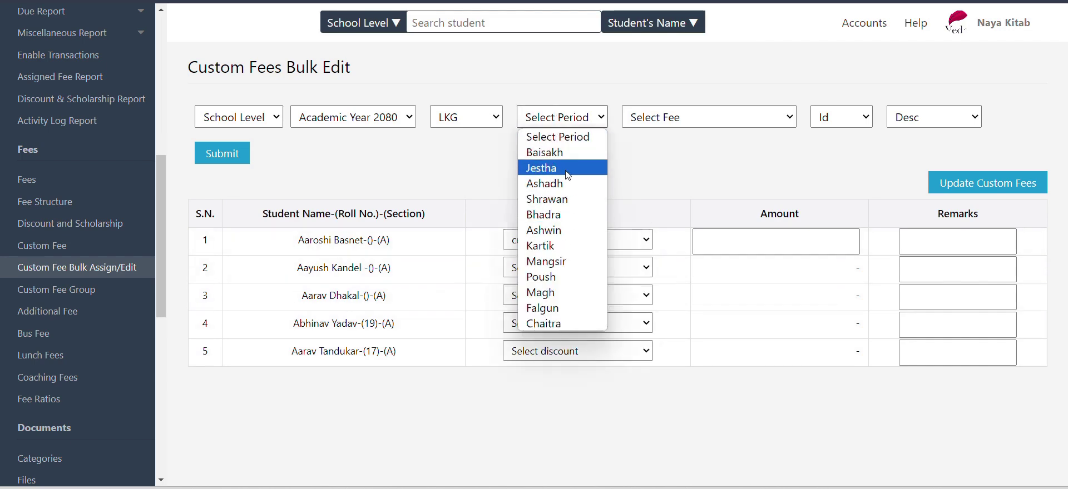
{"action": "left_click", "coordinate": [556, 277]}
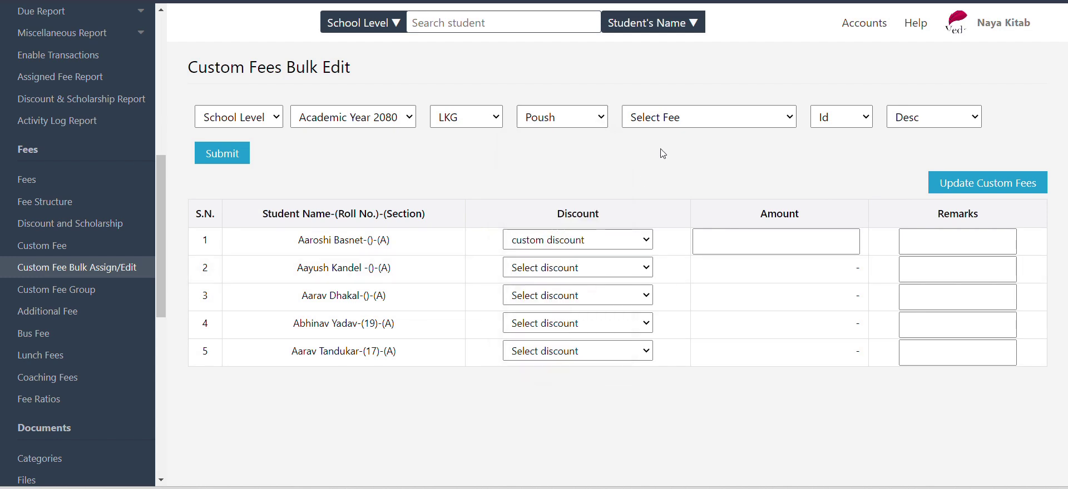
{"action": "left_click", "coordinate": [662, 118]}
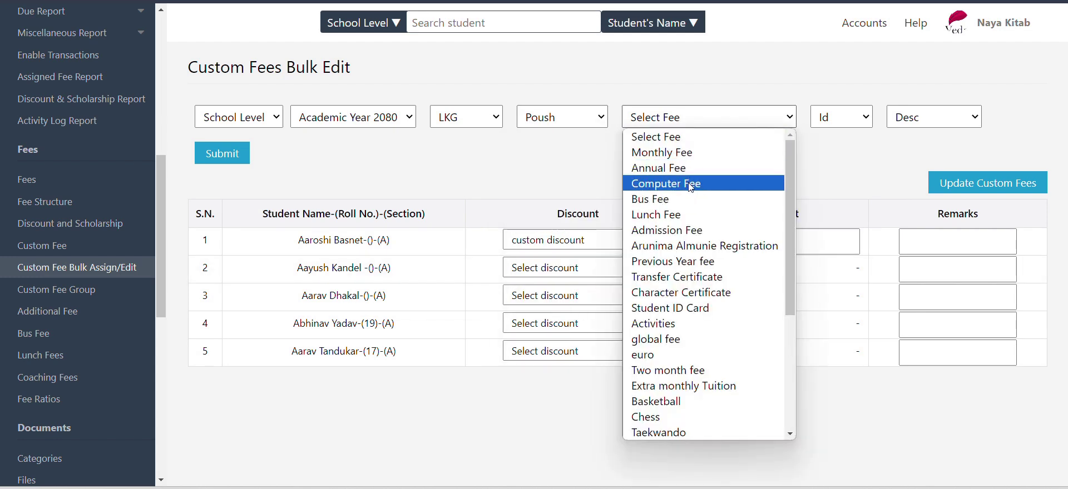
{"action": "left_click", "coordinate": [689, 184]}
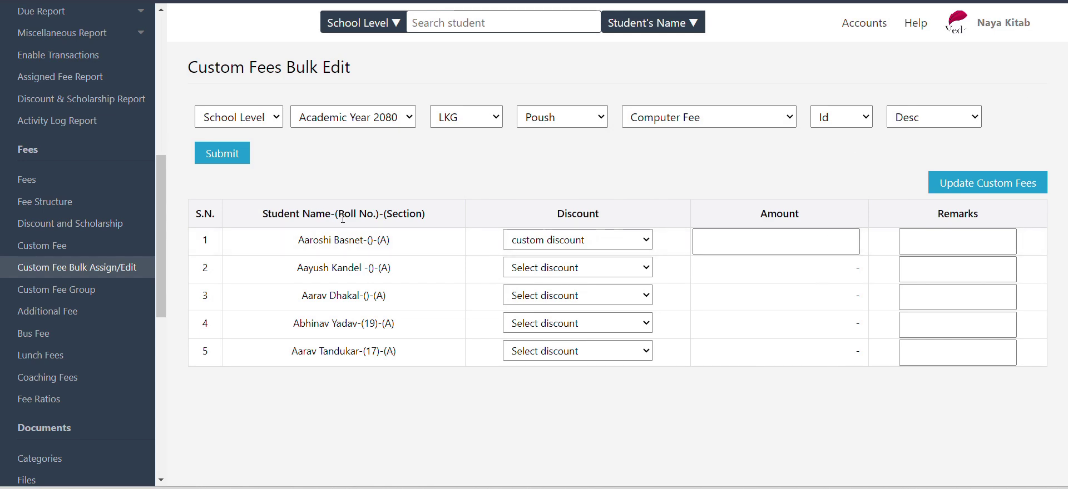
{"action": "left_click", "coordinate": [227, 155]}
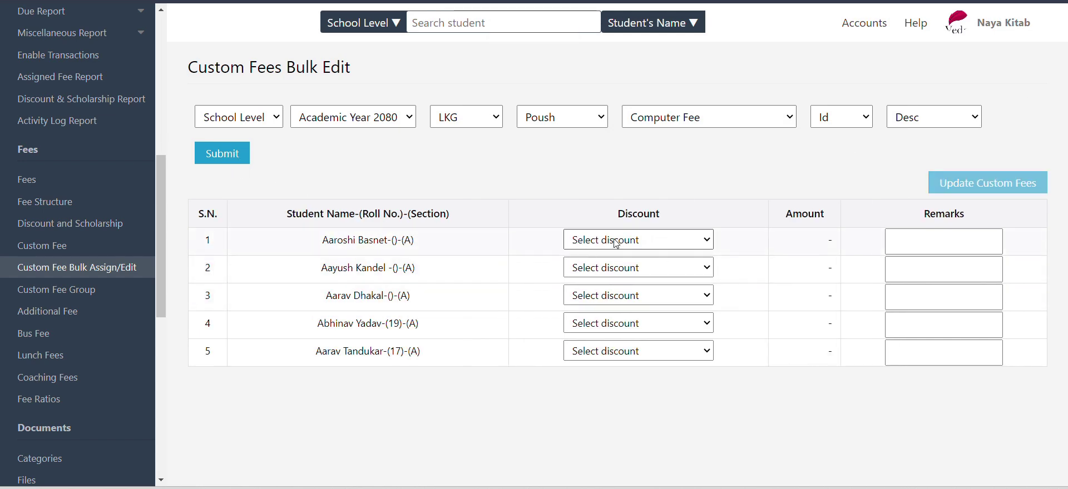
Step: Give the first student in the list a custom discount on the Computer Fee with an amount of 300
{"action": "left_click", "coordinate": [640, 240]}
{"action": "left_click", "coordinate": [638, 272]}
{"action": "left_click", "coordinate": [598, 238]}
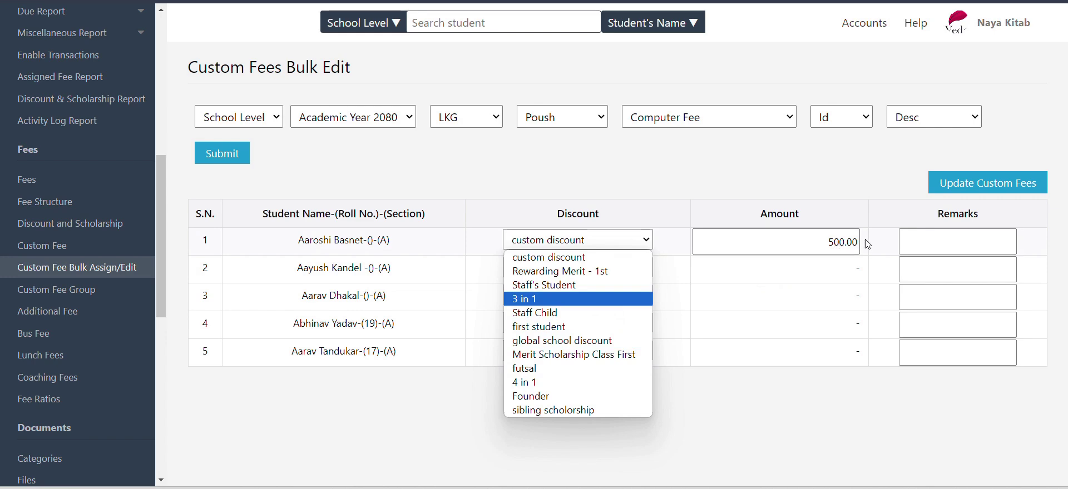
{"action": "left_click", "coordinate": [568, 257]}
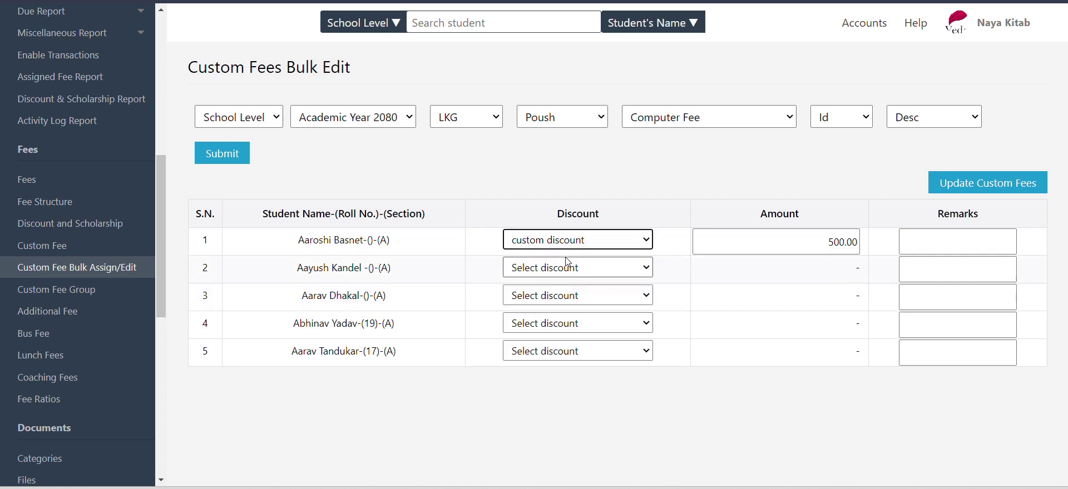
{"action": "left_click", "coordinate": [840, 243]}
{"action": "double_click", "coordinate": [841, 243]}
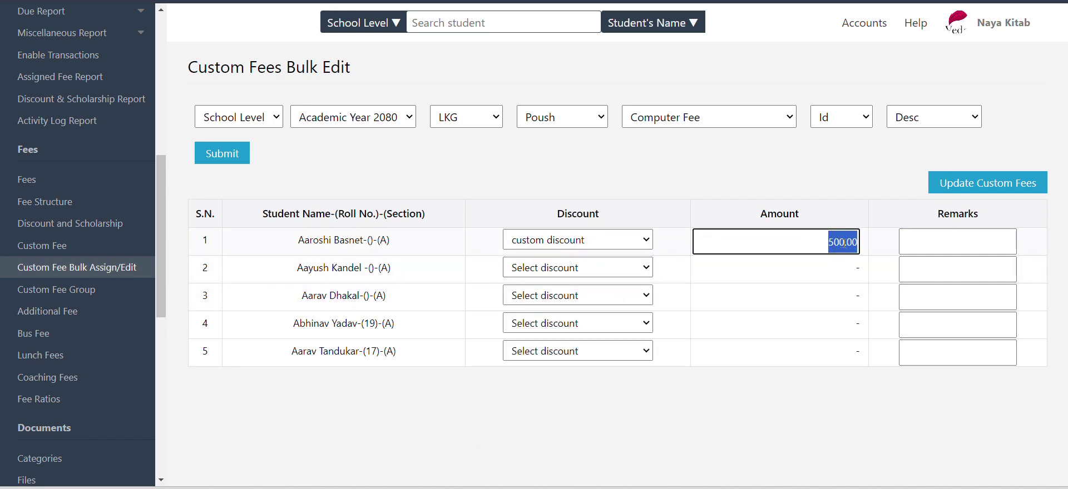
{"action": "key", "text": "BackSpace"}
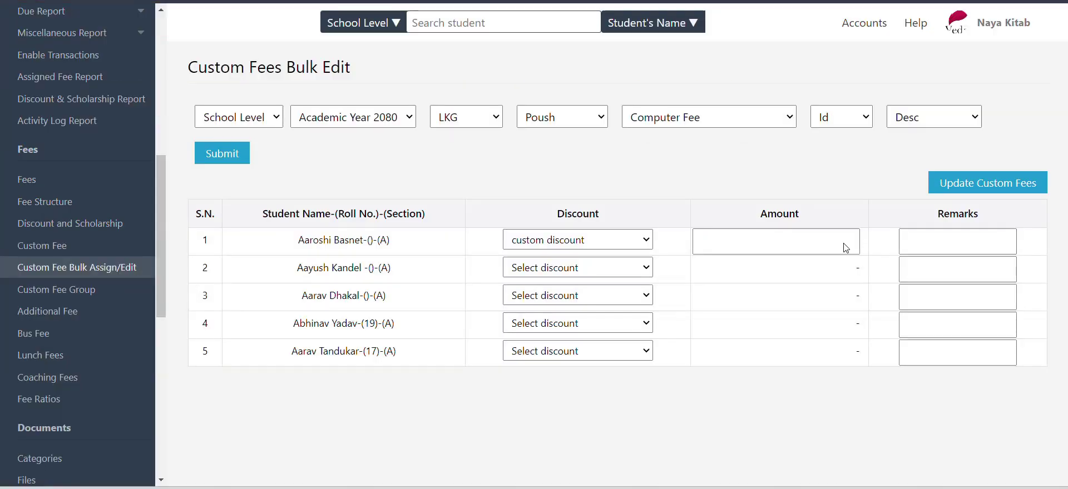
{"action": "left_click", "coordinate": [844, 244]}
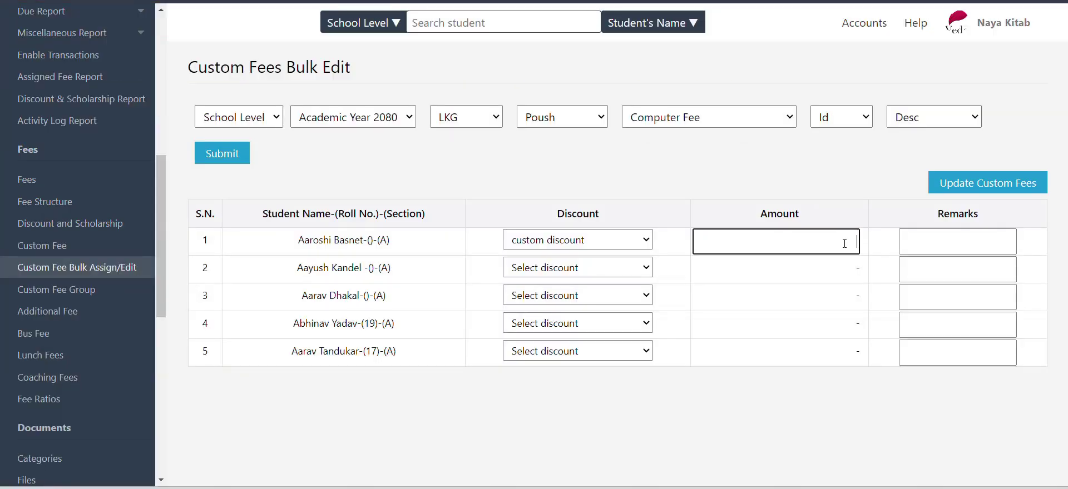
{"action": "type", "text": "300"}
Step: Give the second student in the list a custom discount on the Computer Fee and refresh the bulk edit list
{"action": "left_click", "coordinate": [581, 269]}
{"action": "left_click", "coordinate": [583, 296]}
{"action": "left_click", "coordinate": [823, 274]}
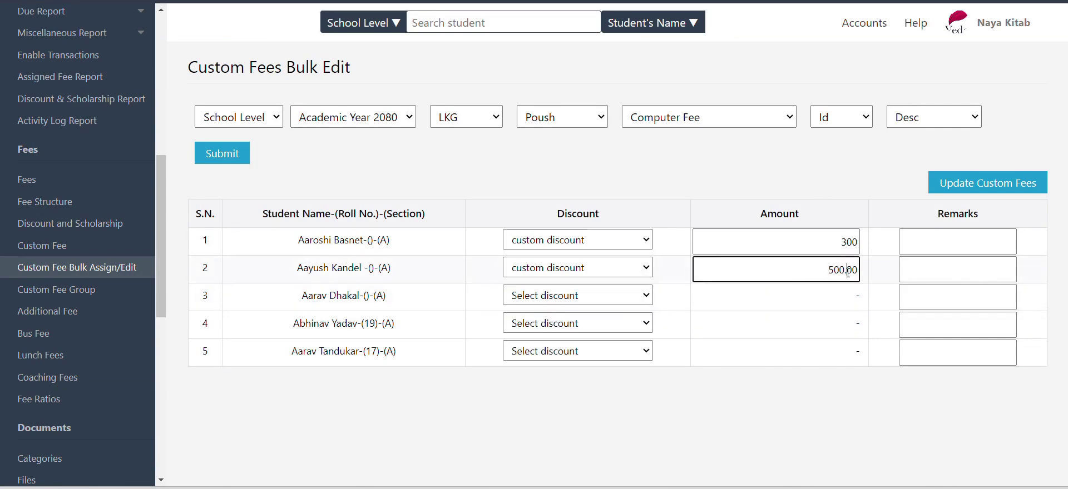
{"action": "key", "text": "BackSpace"}
{"action": "left_click", "coordinate": [262, 146]}
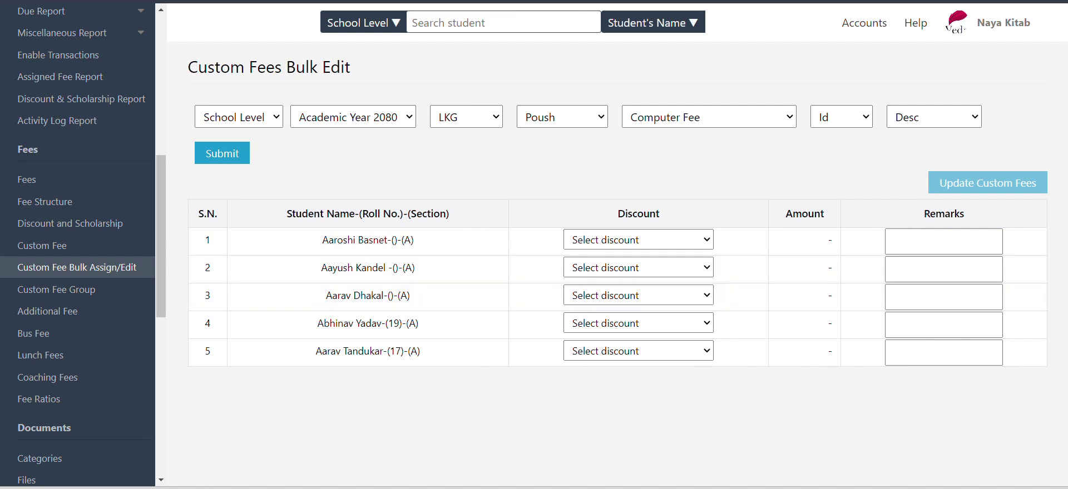
Step: Open the custom fee groups and select grade Nursery for Academic Year 2080
{"action": "left_click", "coordinate": [54, 292]}
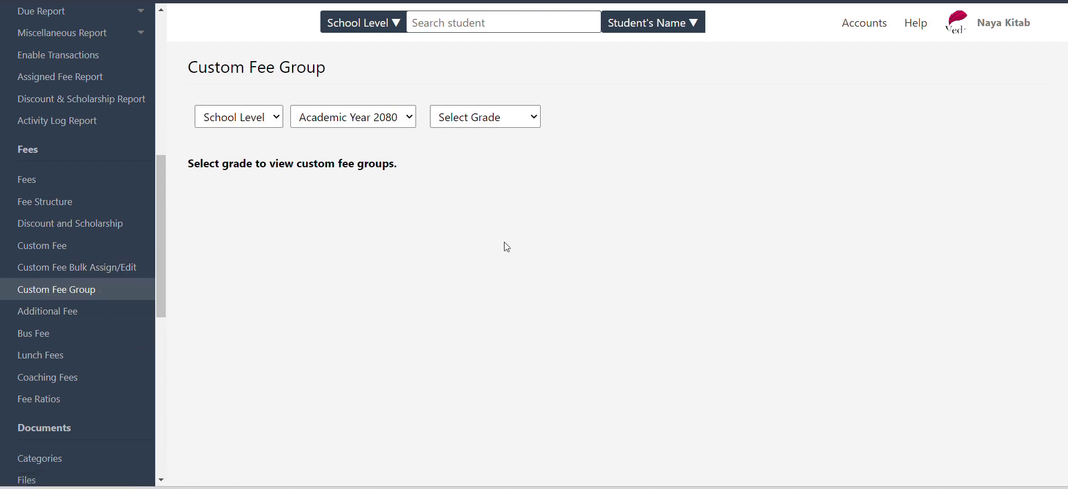
{"action": "left_click", "coordinate": [490, 118]}
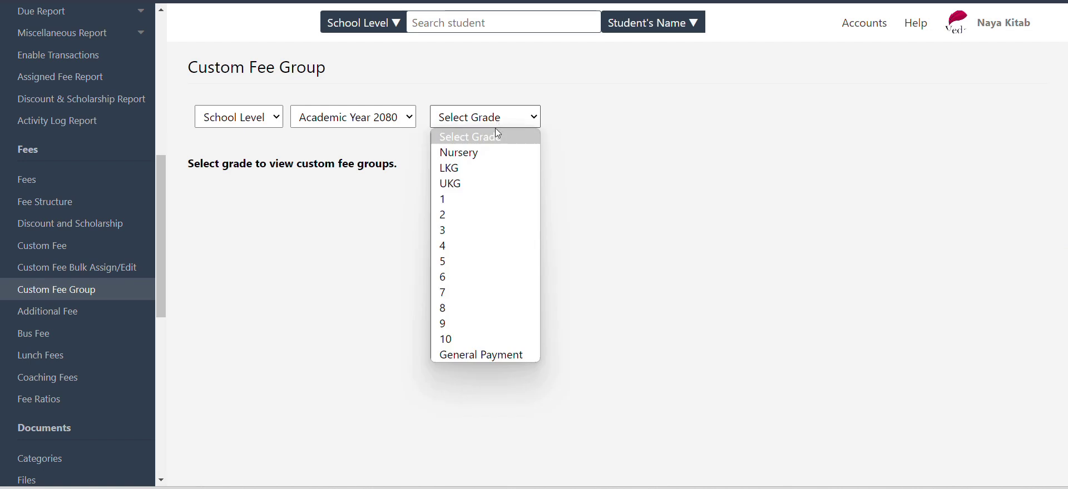
{"action": "left_click", "coordinate": [498, 166]}
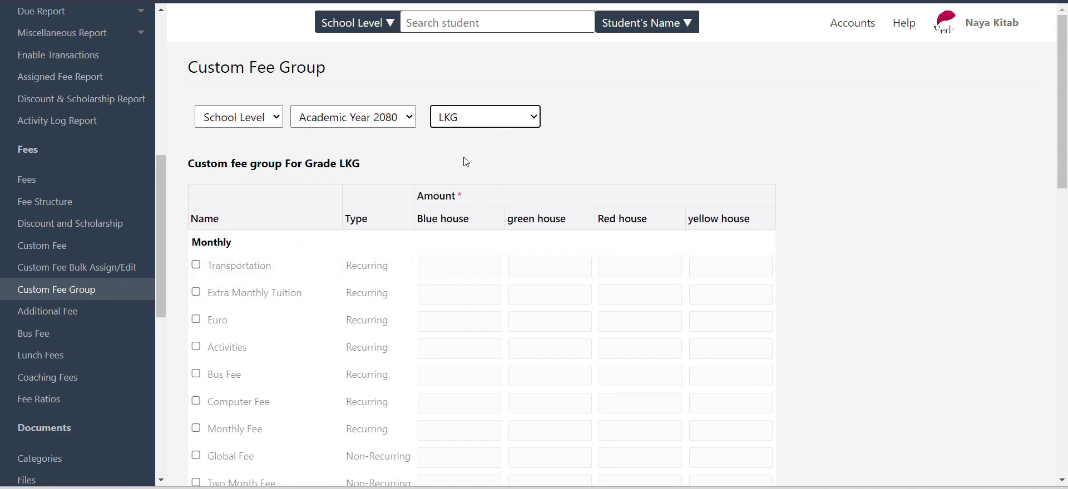
{"action": "left_click", "coordinate": [479, 126]}
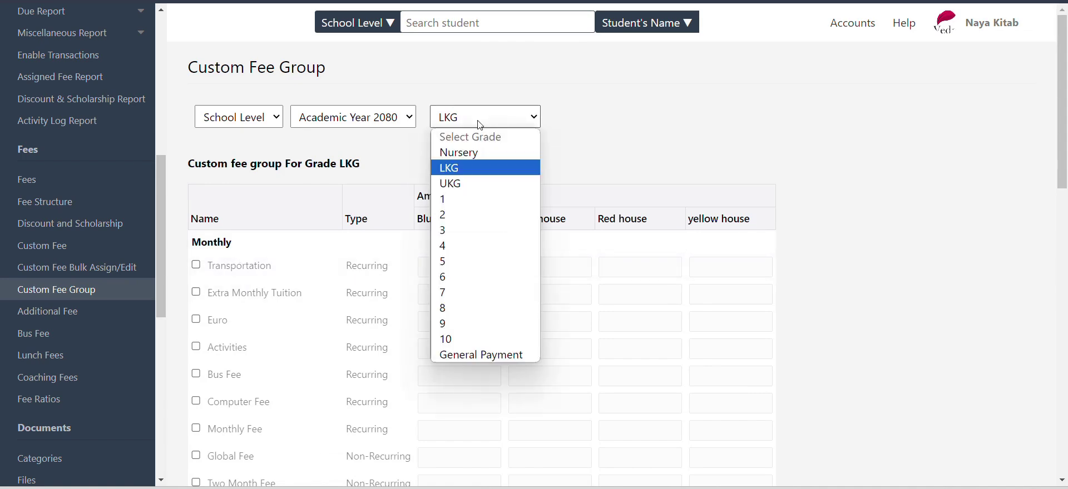
{"action": "left_click", "coordinate": [487, 151]}
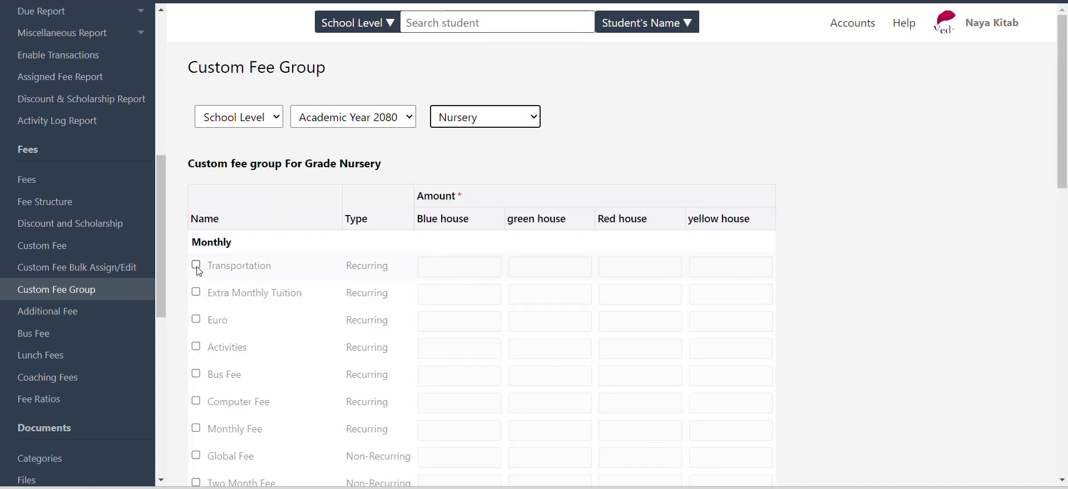
Step: Enable the Transportation fee for the Nursery group, with 4000 for Blue house and 5000 for green house
{"action": "left_click", "coordinate": [197, 265]}
{"action": "left_click_drag", "start_coordinate": [418, 220], "coordinate": [470, 221]}
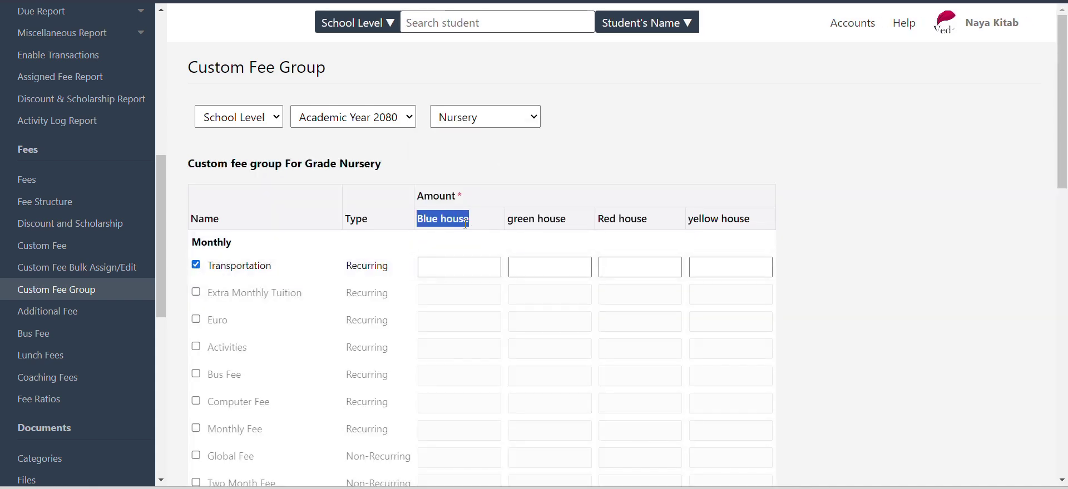
{"action": "left_click", "coordinate": [459, 224]}
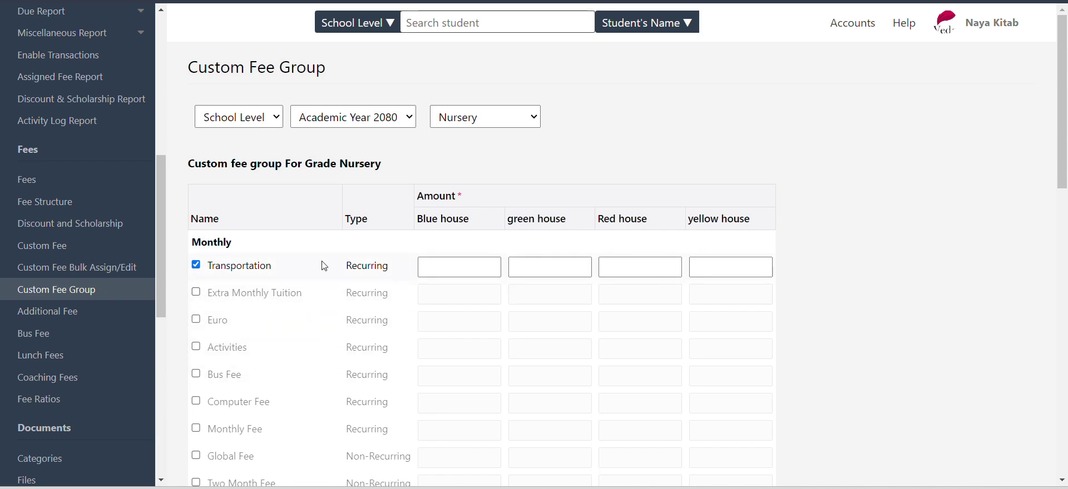
{"action": "left_click_drag", "start_coordinate": [421, 215], "coordinate": [440, 219]}
{"action": "double_click", "coordinate": [453, 219]}
{"action": "left_click", "coordinate": [445, 266]}
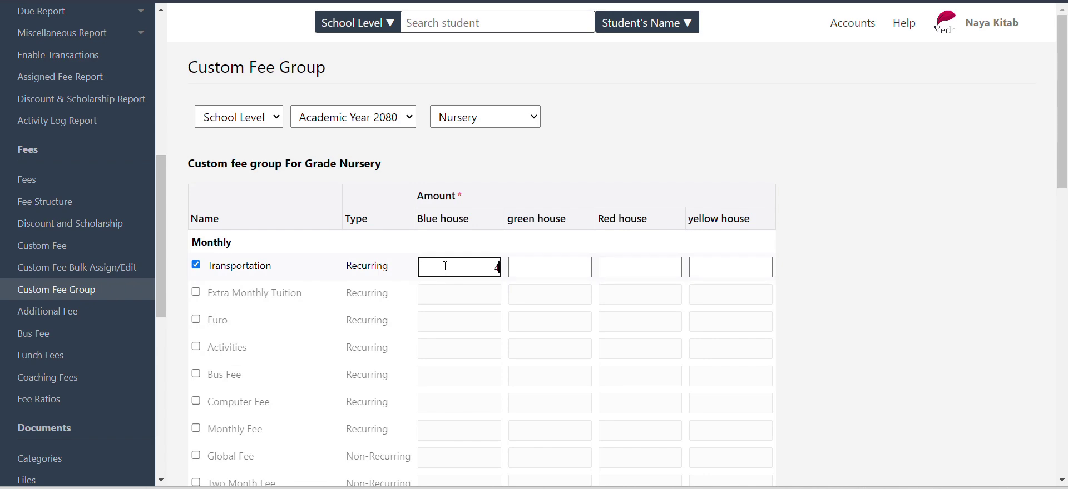
{"action": "key", "text": "BackSpace"}
{"action": "key", "text": "BackSpace"}
{"action": "type", "text": "00"}
{"action": "left_click", "coordinate": [571, 266]}
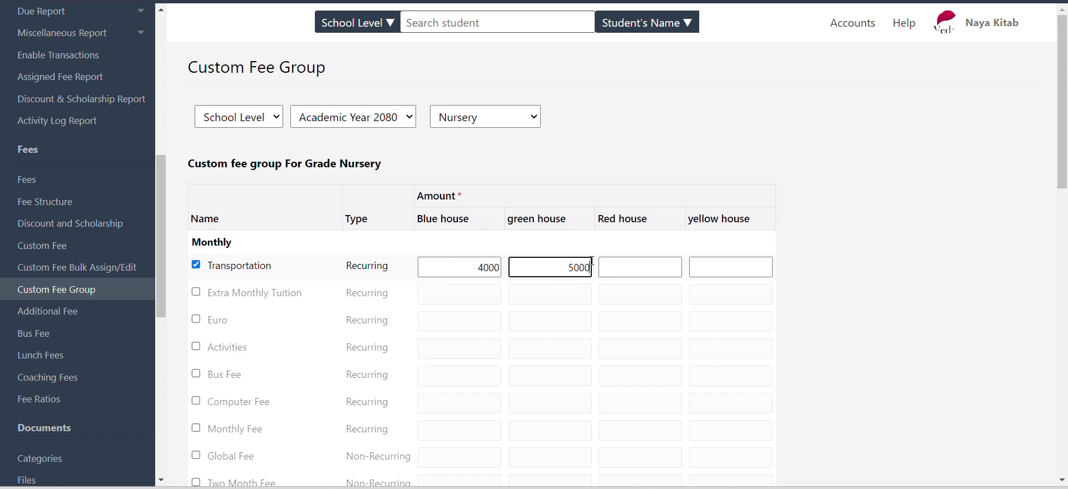
Step: Enable the Bus Fee with 4000 for Blue house and 3000 for green house, and submit the Nursery fee group
{"action": "left_click", "coordinate": [193, 376]}
{"action": "left_click", "coordinate": [500, 382]}
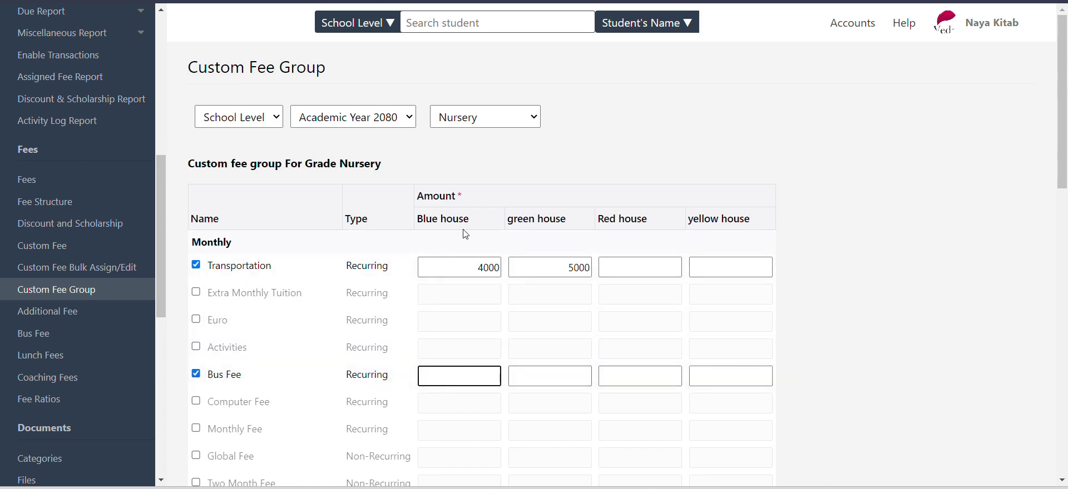
{"action": "type", "text": "4000"}
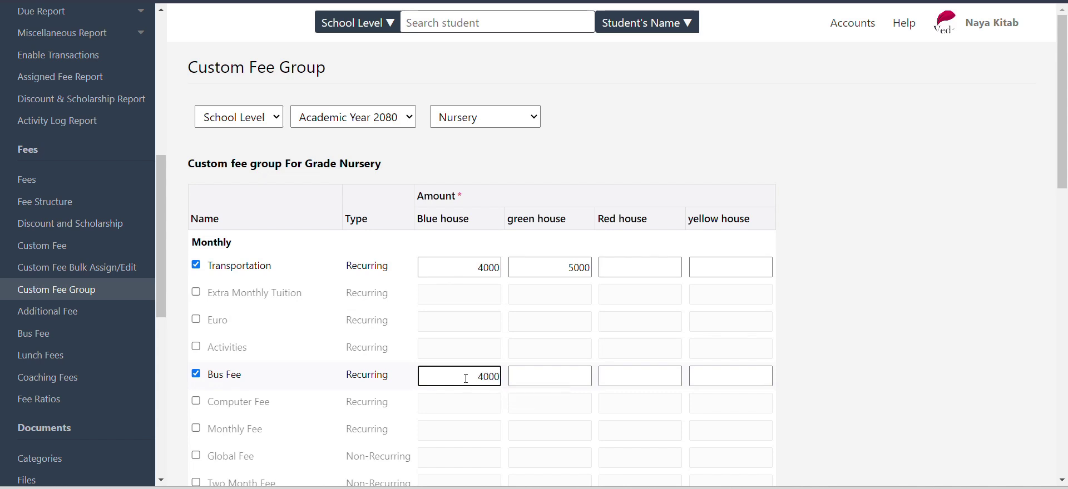
{"action": "left_click", "coordinate": [539, 371]}
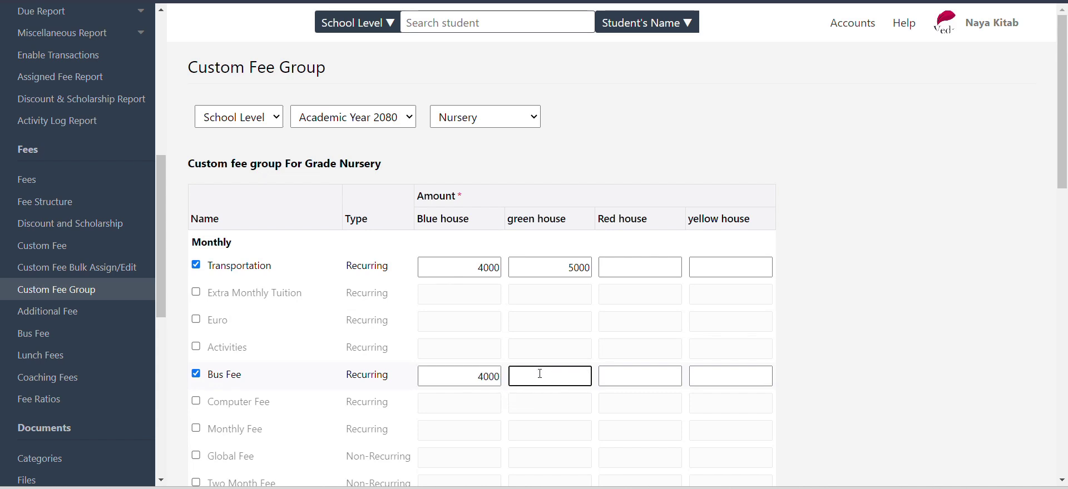
{"action": "type", "text": "3000"}
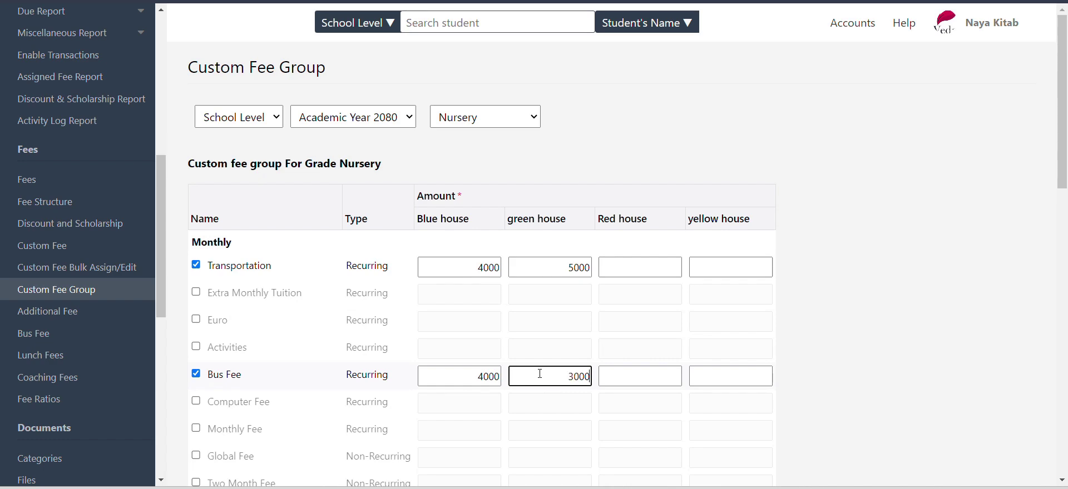
{"action": "scroll", "coordinate": [636, 305], "scroll_direction": "down", "scroll_amount": 15}
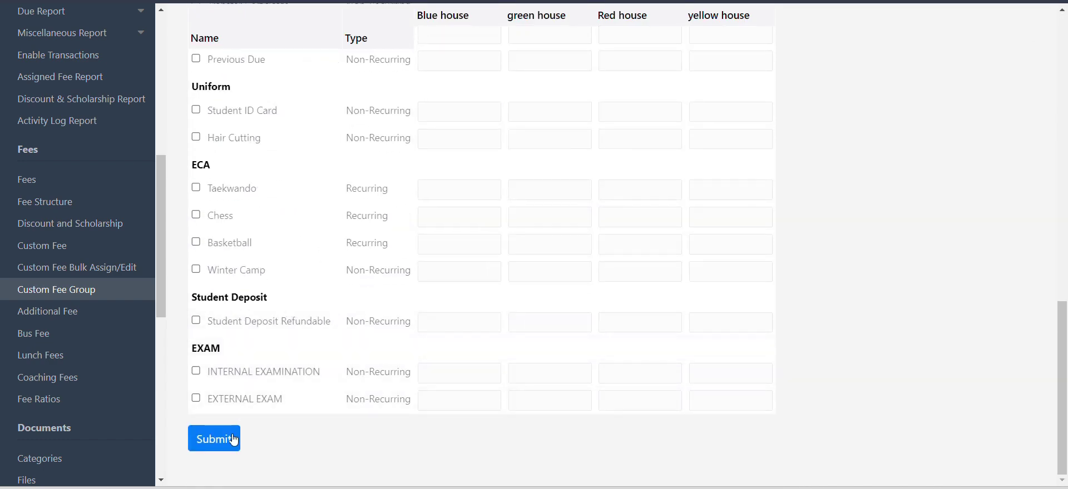
{"action": "left_click", "coordinate": [228, 443]}
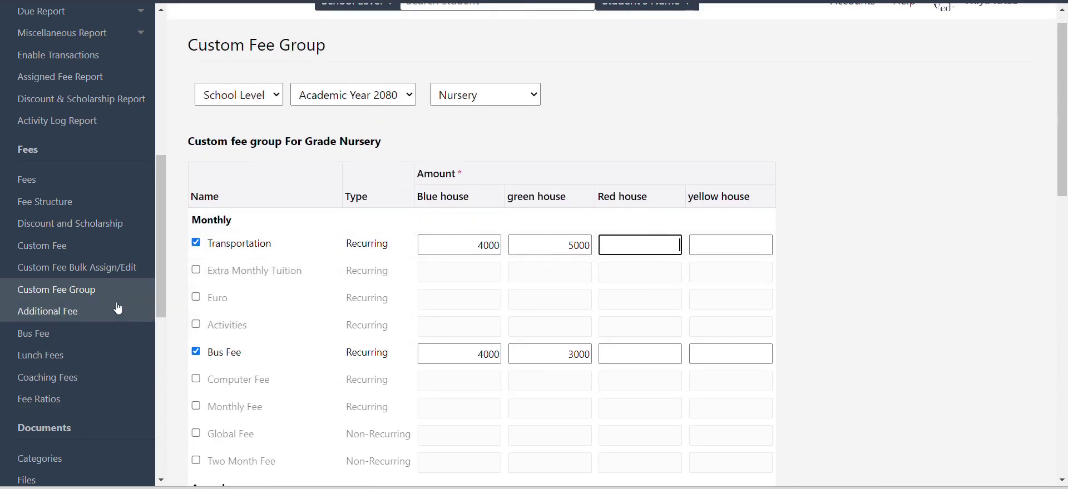
Step: Open the additional fees list and filter it to the period Baisakh for all grades
{"action": "left_click", "coordinate": [35, 314]}
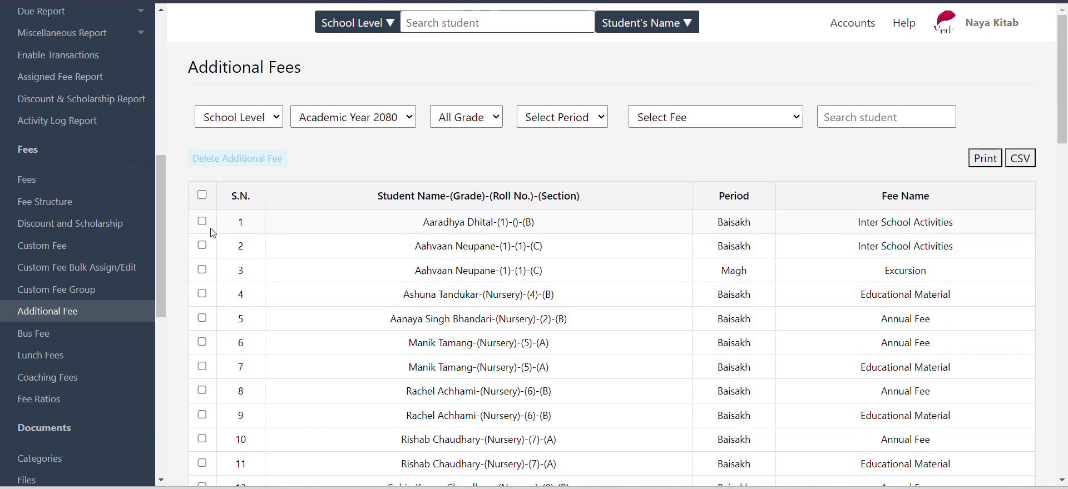
{"action": "left_click", "coordinate": [202, 195]}
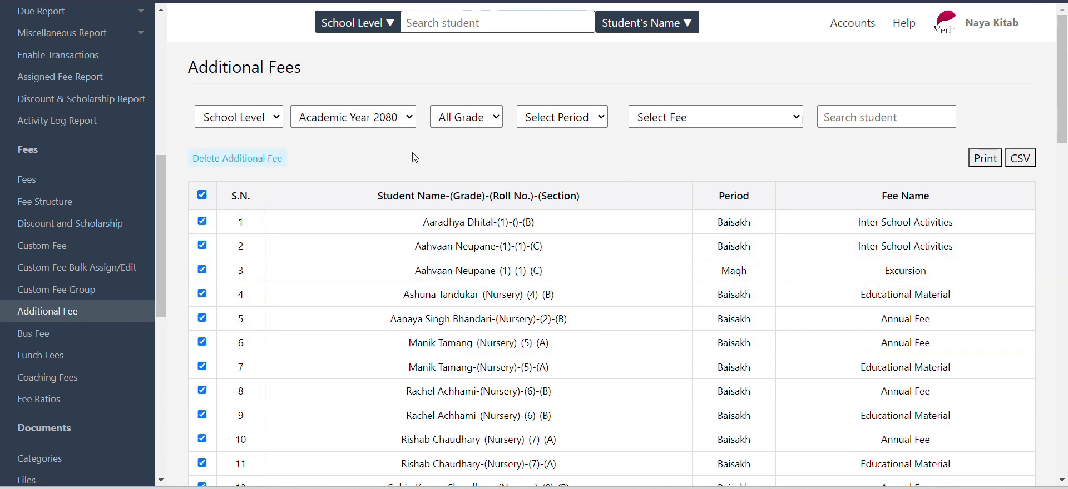
{"action": "left_click", "coordinate": [561, 117]}
{"action": "left_click", "coordinate": [556, 195]}
{"action": "left_click", "coordinate": [699, 119]}
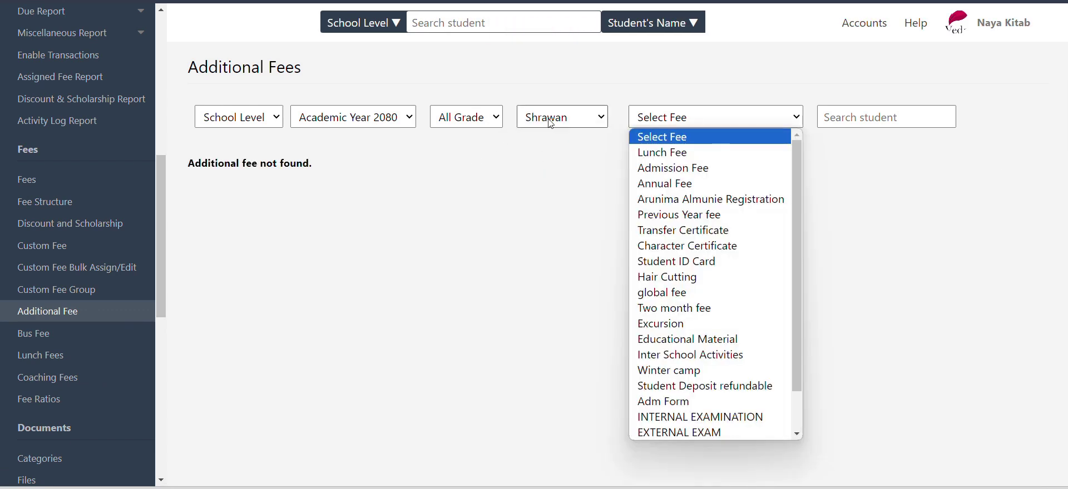
{"action": "left_click", "coordinate": [562, 117]}
{"action": "left_click", "coordinate": [556, 151]}
{"action": "left_click", "coordinate": [670, 125]}
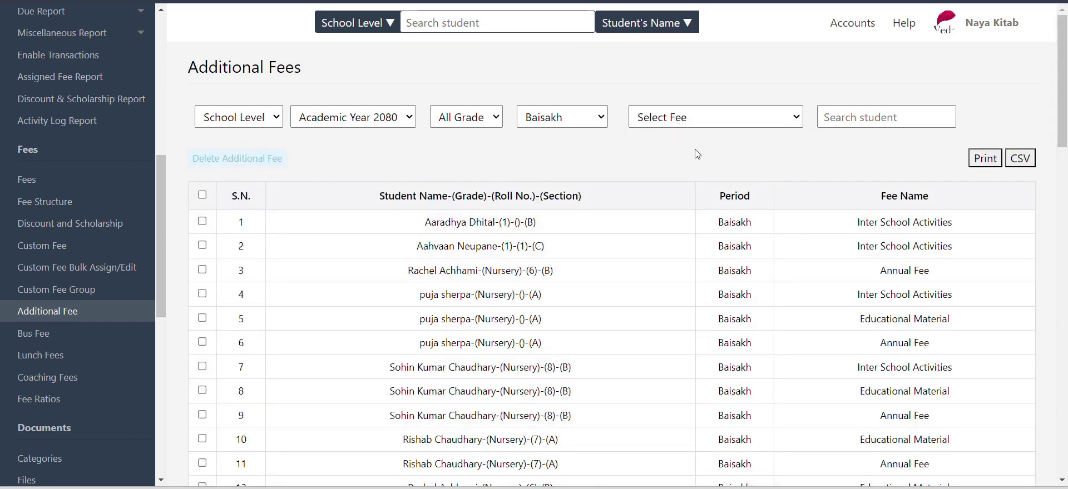
Step: Select all additional fees of the Baisakh period and delete them, confirming the deletion
{"action": "left_click", "coordinate": [204, 196]}
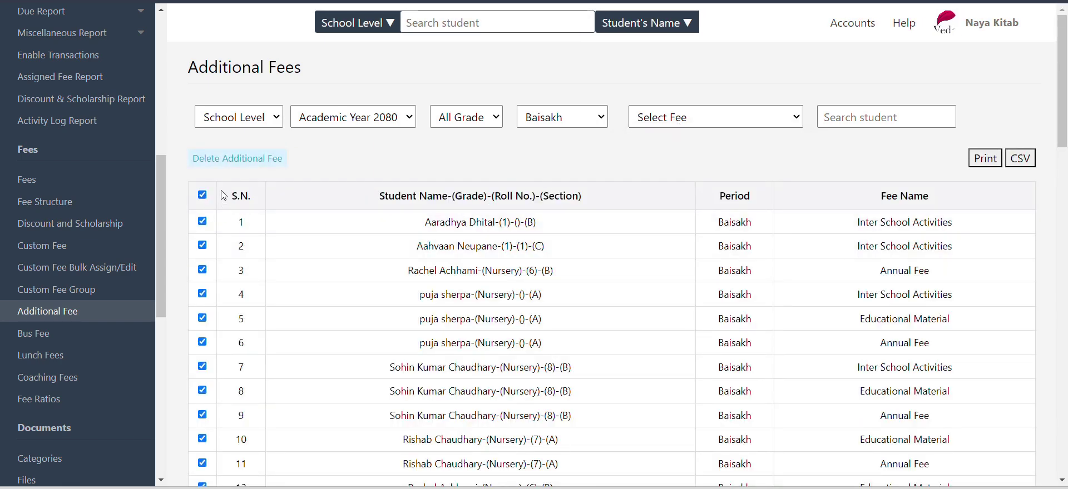
{"action": "left_click", "coordinate": [237, 160]}
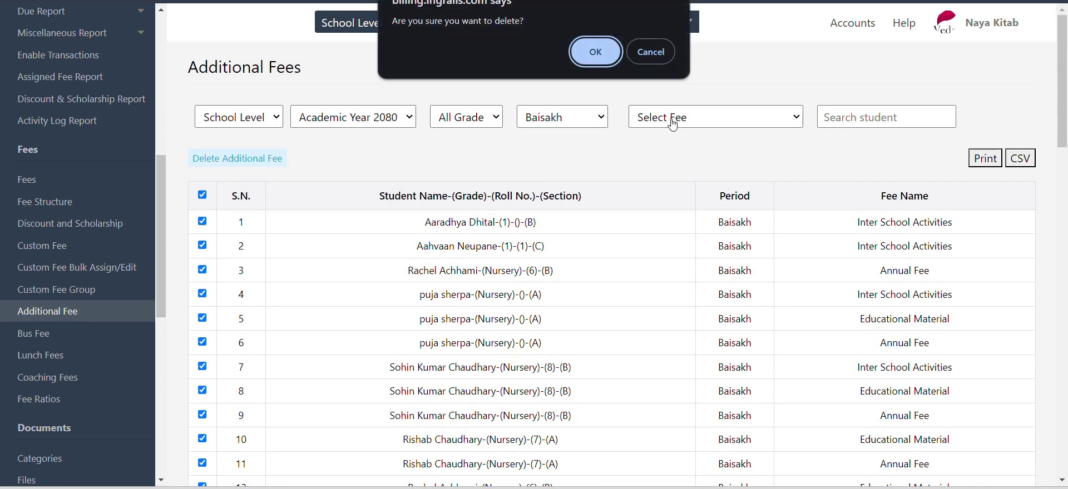
{"action": "left_click", "coordinate": [601, 52]}
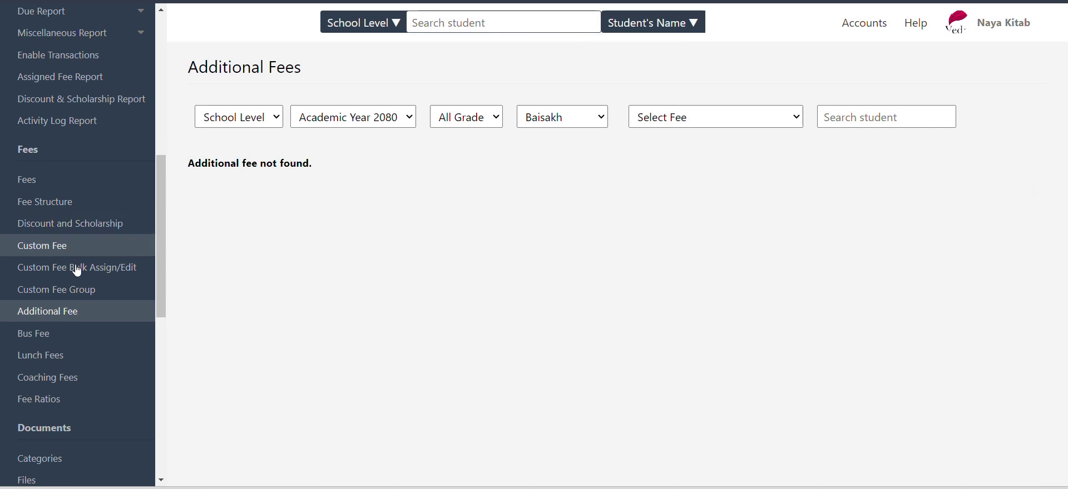
Step: Load the bus fee list for the Bhaktapur-Lalitpur Route and examine the students' discounts, amounts and periods
{"action": "left_click", "coordinate": [57, 341]}
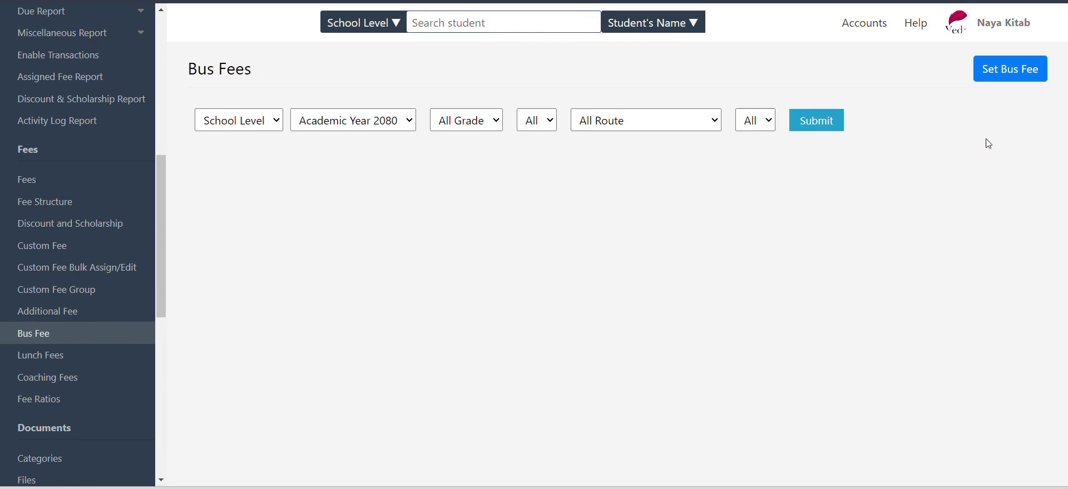
{"action": "left_click", "coordinate": [650, 125]}
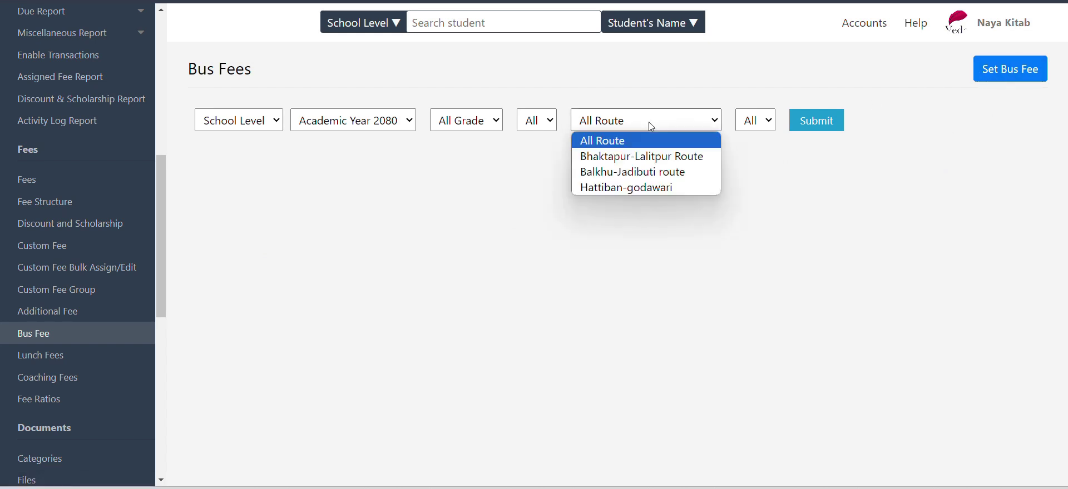
{"action": "left_click", "coordinate": [650, 157]}
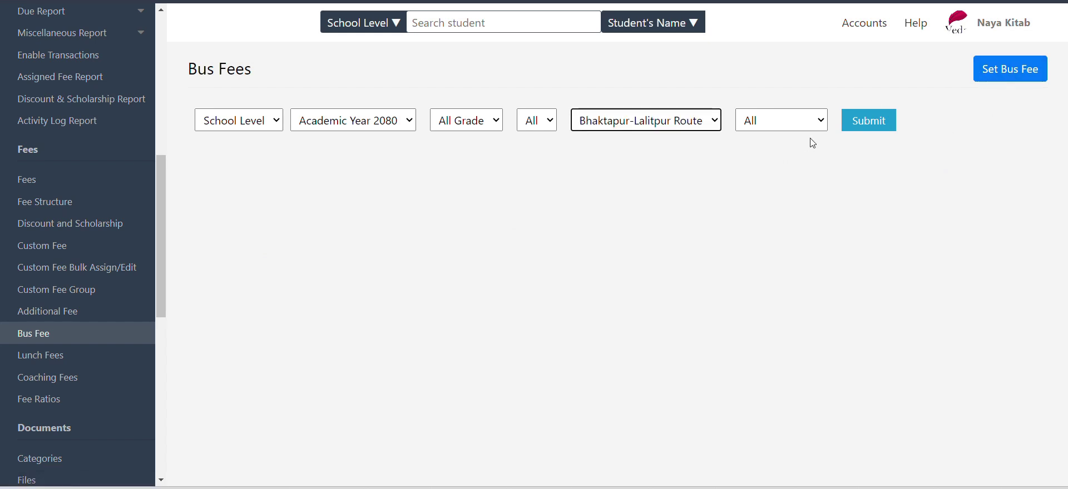
{"action": "left_click", "coordinate": [869, 120]}
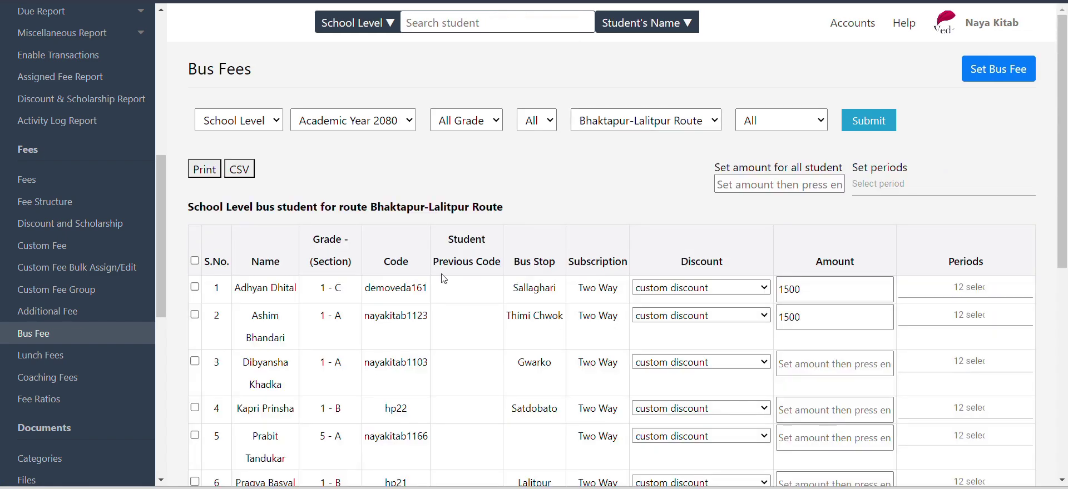
{"action": "scroll", "coordinate": [249, 150], "scroll_direction": "down", "scroll_amount": 2}
{"action": "double_click", "coordinate": [248, 150]}
{"action": "left_click", "coordinate": [628, 195]}
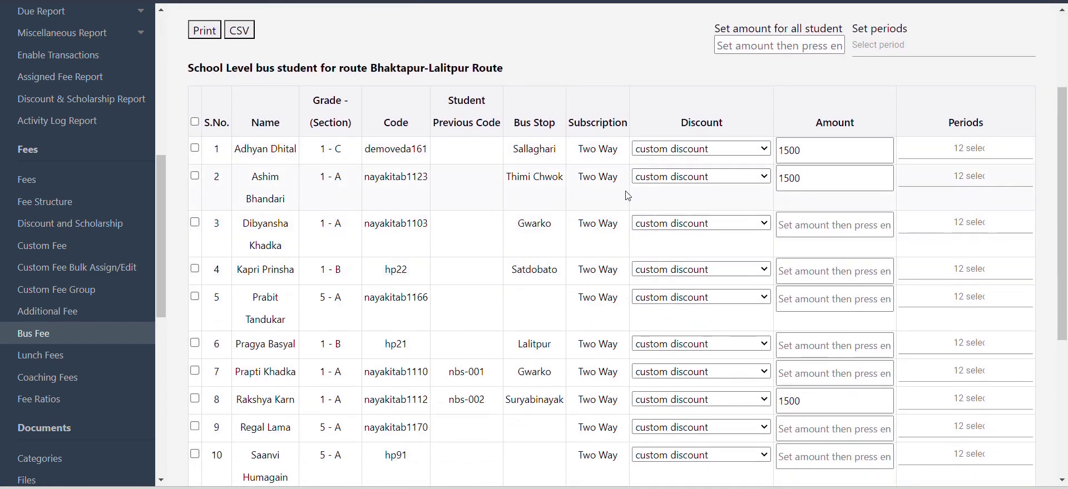
{"action": "left_click", "coordinate": [823, 150]}
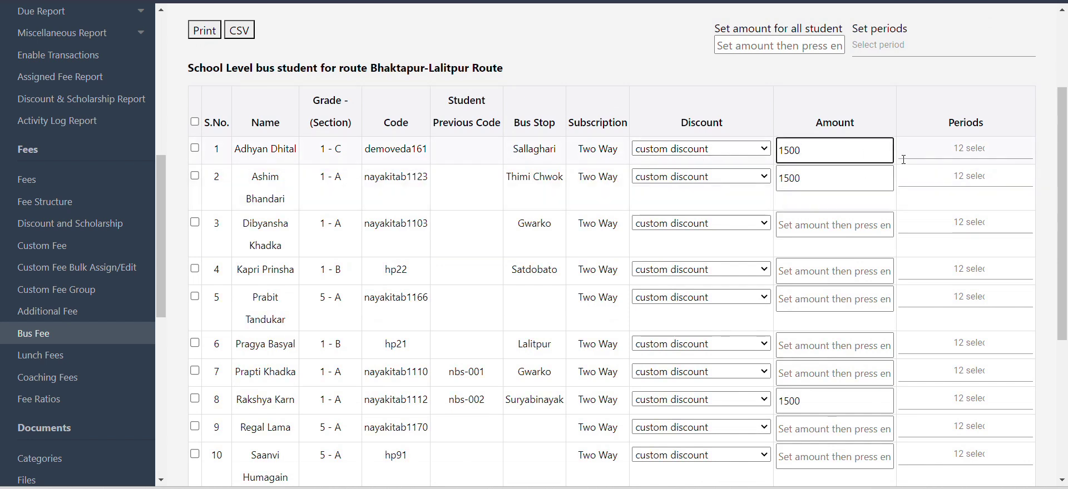
Step: Look up the lunch fees for grade Nursery with Excursion as the fee
{"action": "left_click", "coordinate": [49, 360]}
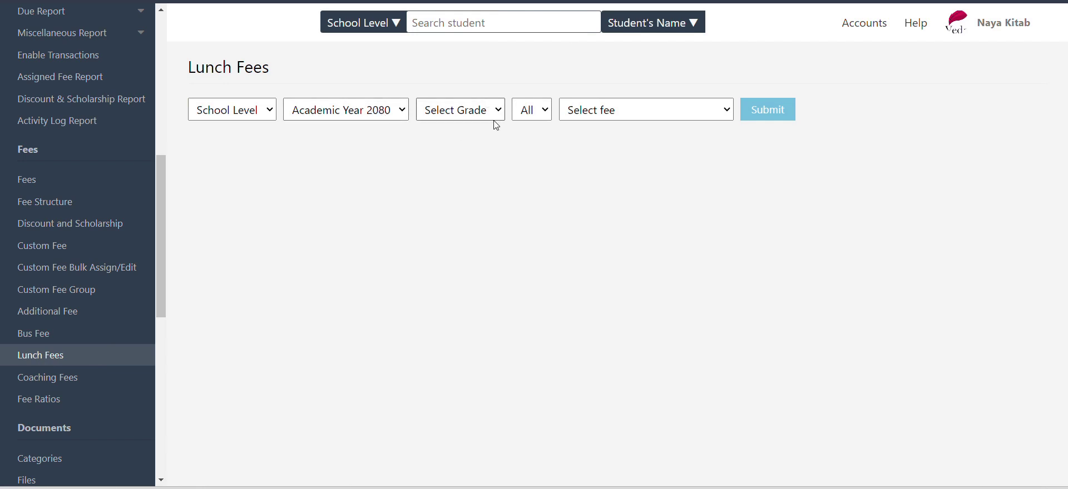
{"action": "left_click", "coordinate": [613, 112]}
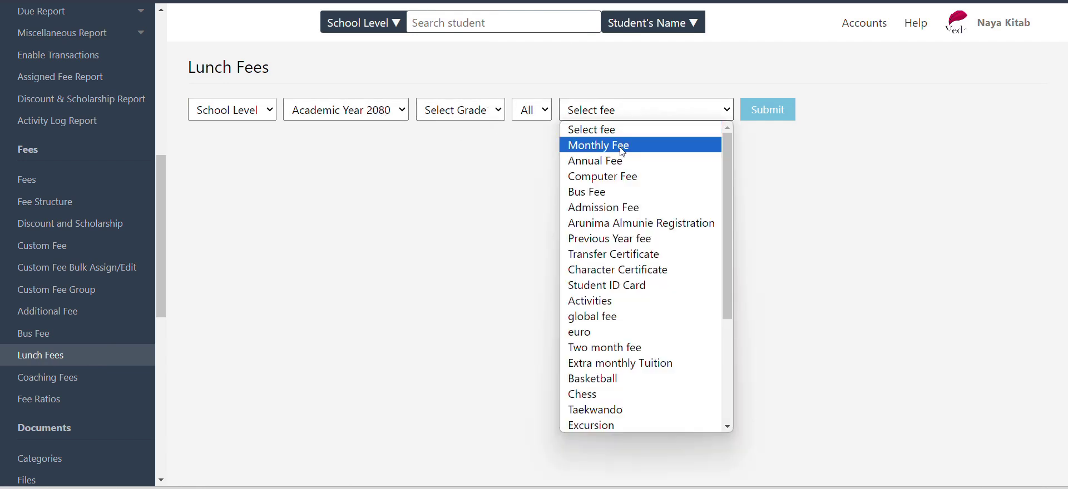
{"action": "left_click", "coordinate": [420, 194]}
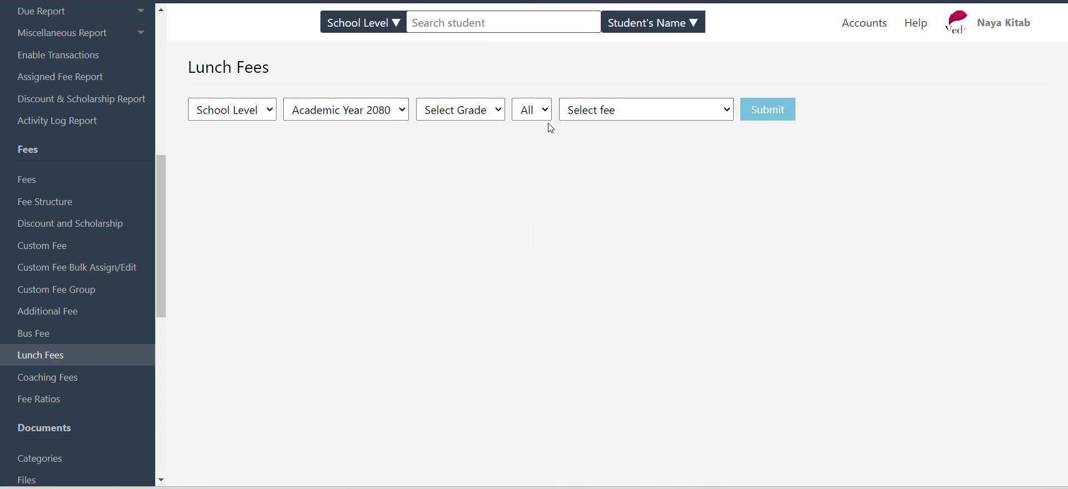
{"action": "left_click", "coordinate": [460, 111]}
{"action": "left_click", "coordinate": [448, 148]}
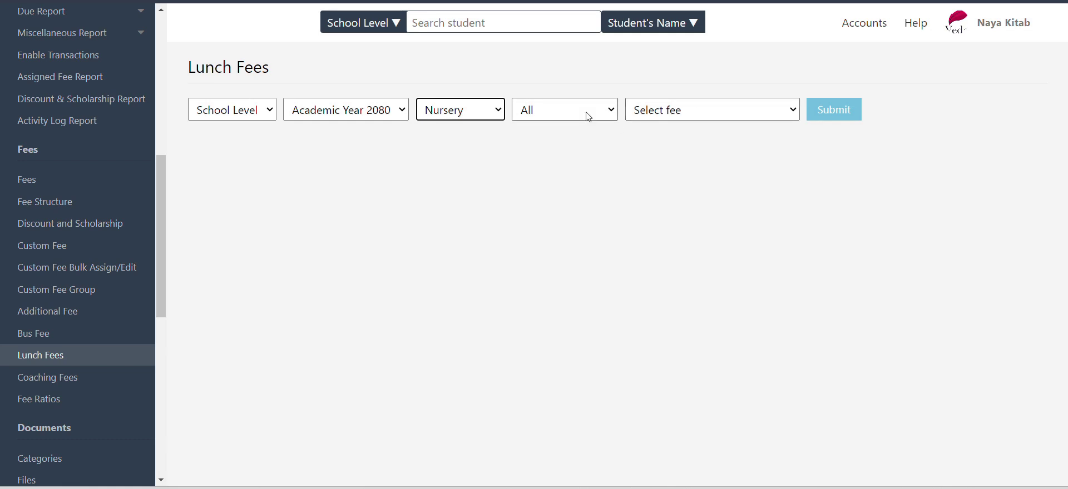
{"action": "left_click", "coordinate": [676, 114]}
{"action": "left_click", "coordinate": [695, 286]}
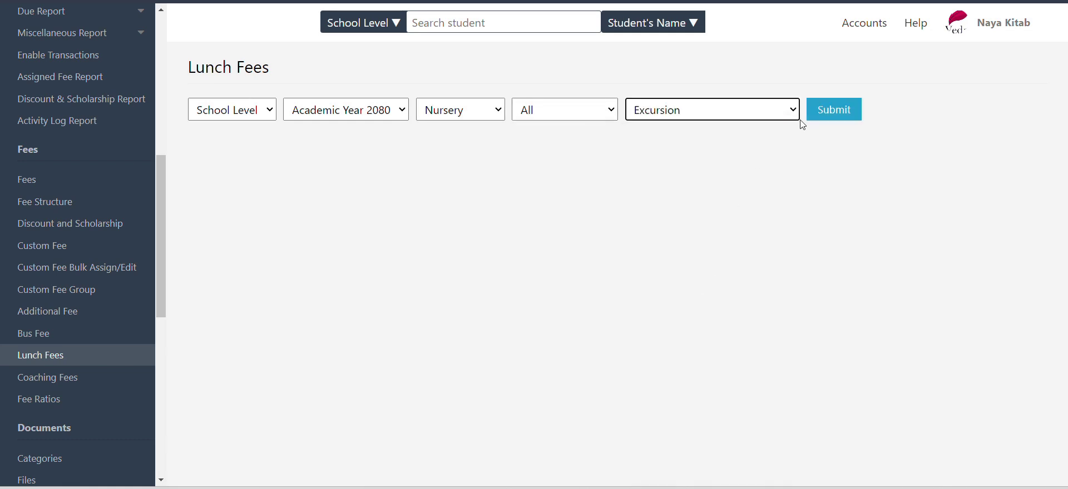
{"action": "left_click", "coordinate": [824, 114]}
Step: Change the lunch fee lookup for Nursery to Monthly Fee and check the result
{"action": "left_click", "coordinate": [678, 119]}
{"action": "left_click", "coordinate": [675, 130]}
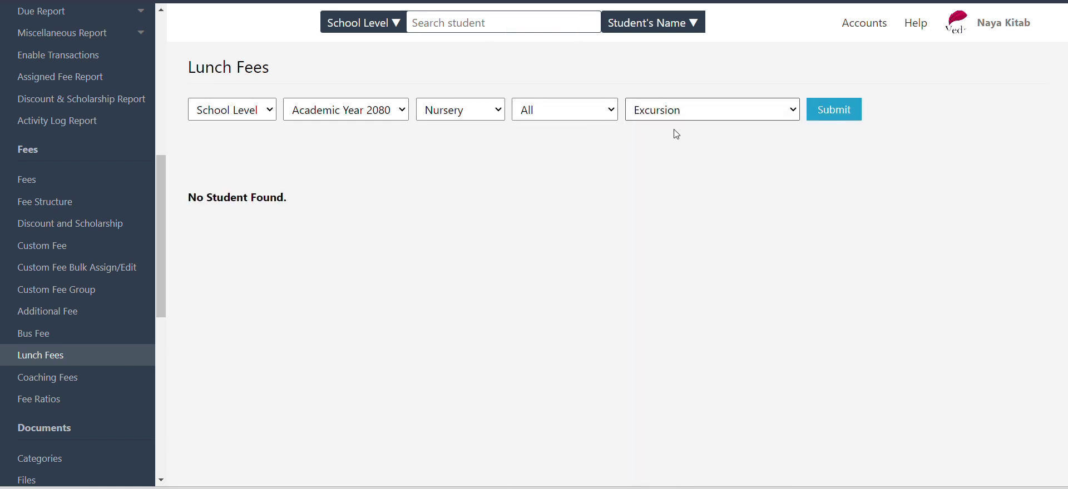
{"action": "left_click", "coordinate": [684, 112]}
{"action": "left_click", "coordinate": [679, 146]}
{"action": "left_click", "coordinate": [833, 111]}
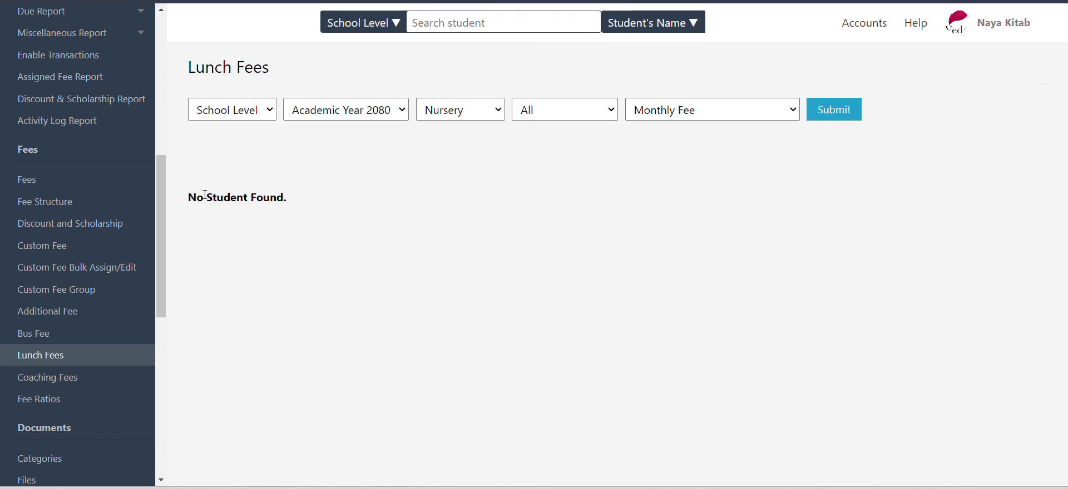
{"action": "left_click_drag", "start_coordinate": [189, 198], "coordinate": [298, 199]}
{"action": "left_click", "coordinate": [298, 201]}
{"action": "mouse_move", "coordinate": [187, 198]}
{"action": "left_mouse_down"}
{"action": "mouse_move", "coordinate": [310, 200]}
{"action": "mouse_move", "coordinate": [187, 198]}
{"action": "left_mouse_up"}
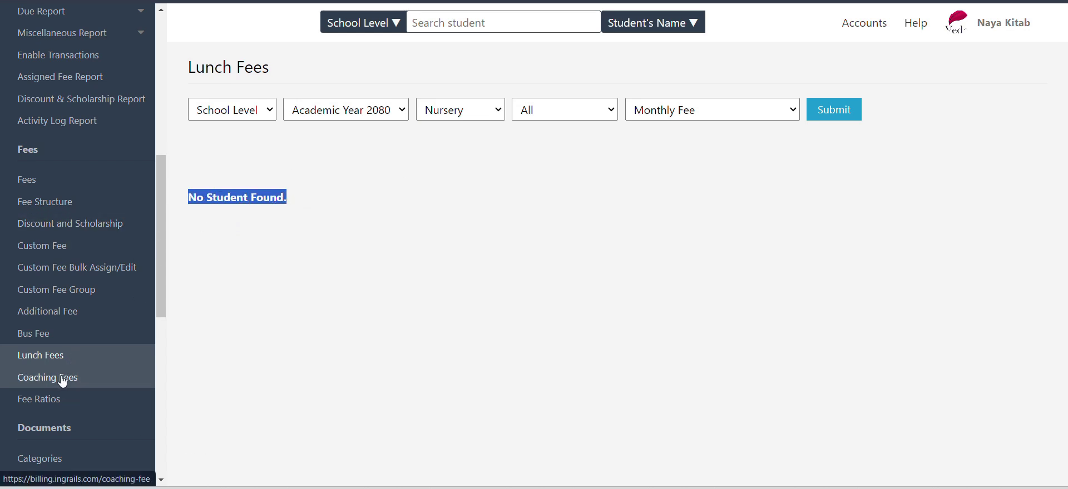